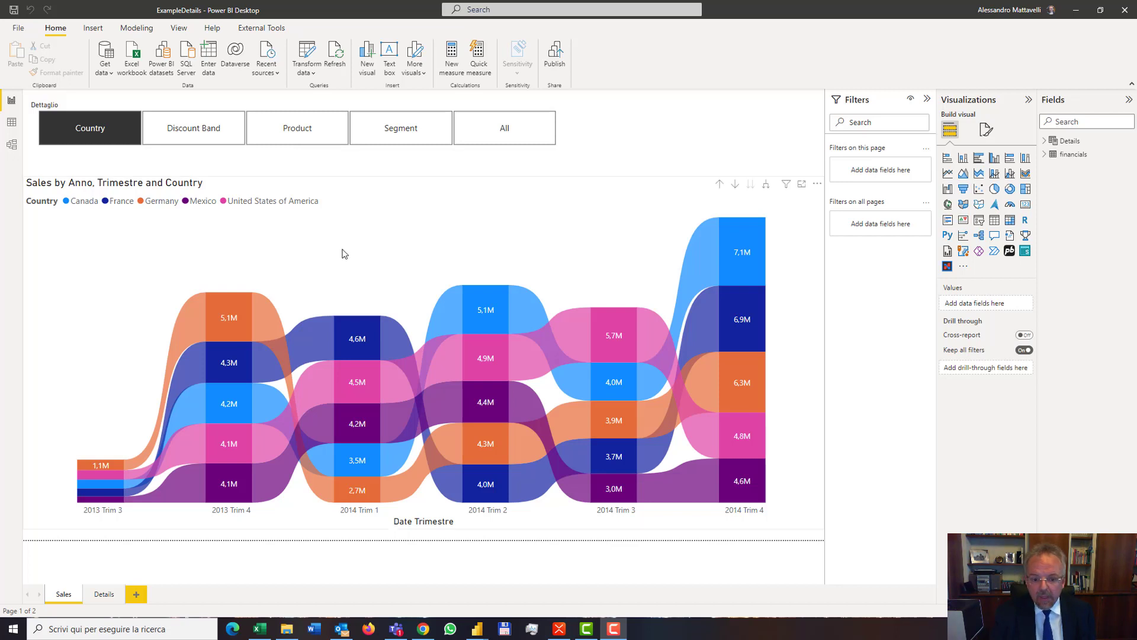
# Step: Switch the example report's Dettaglio slicer through Discount Band, Product, Segment and All, returning to Segment, to compare the ribbon chart's breakdowns
pyautogui.click(640, 185)
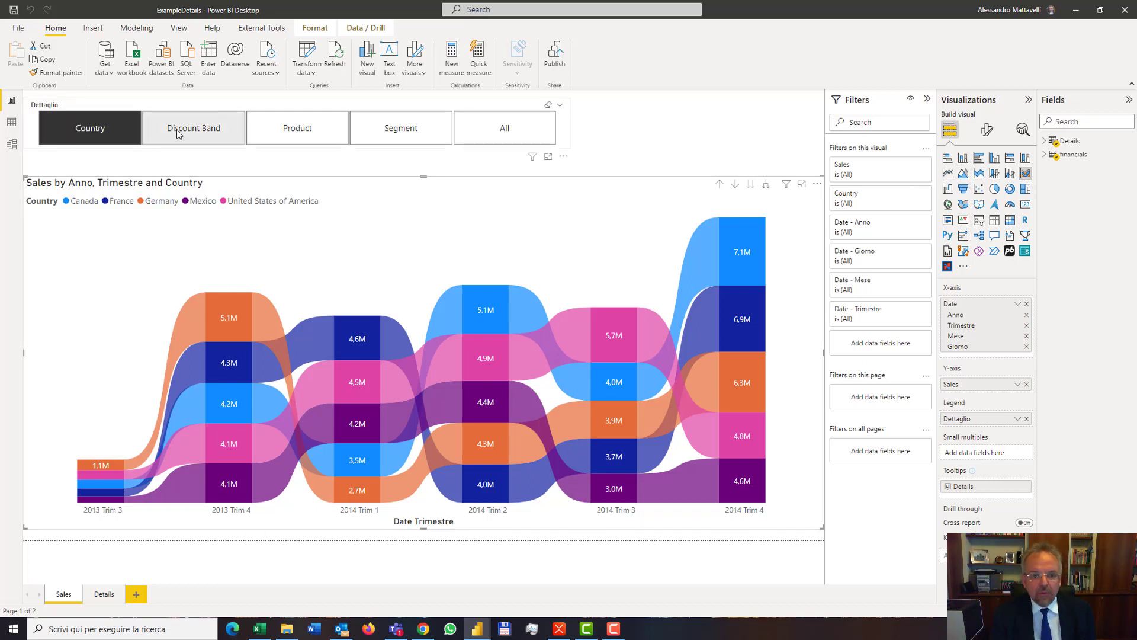
pyautogui.click(204, 133)
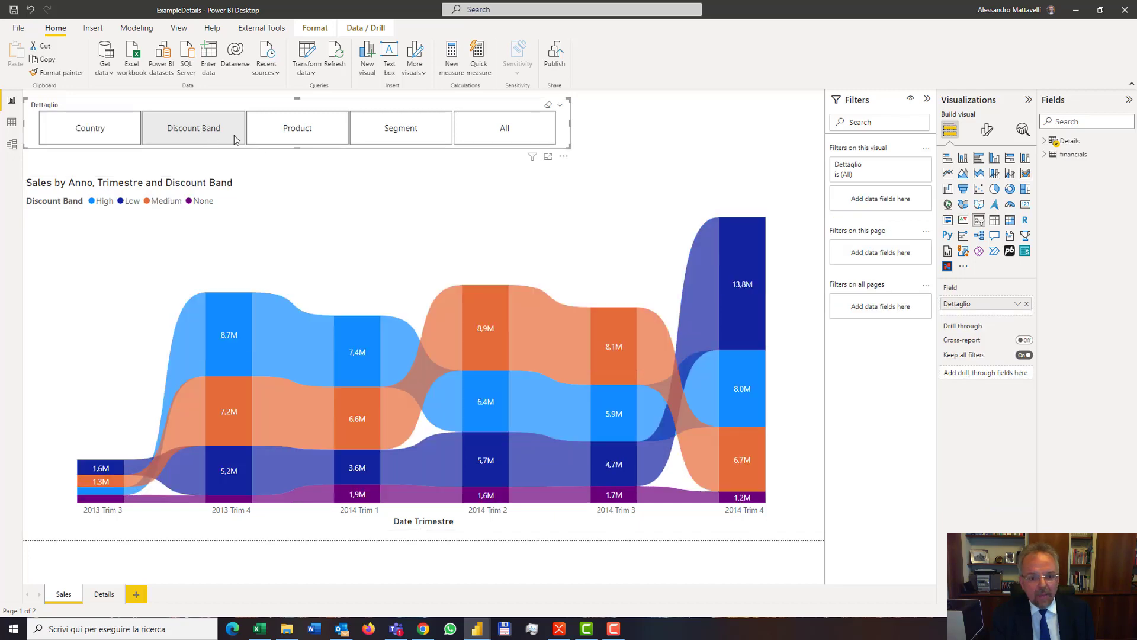
pyautogui.click(294, 138)
pyautogui.click(378, 131)
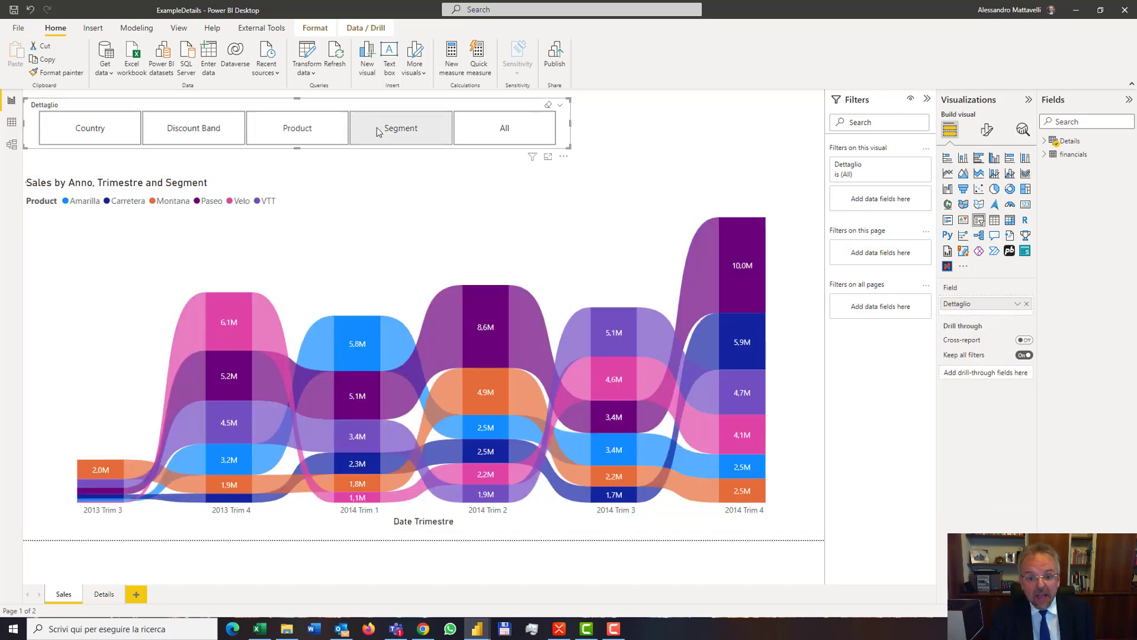
pyautogui.click(510, 134)
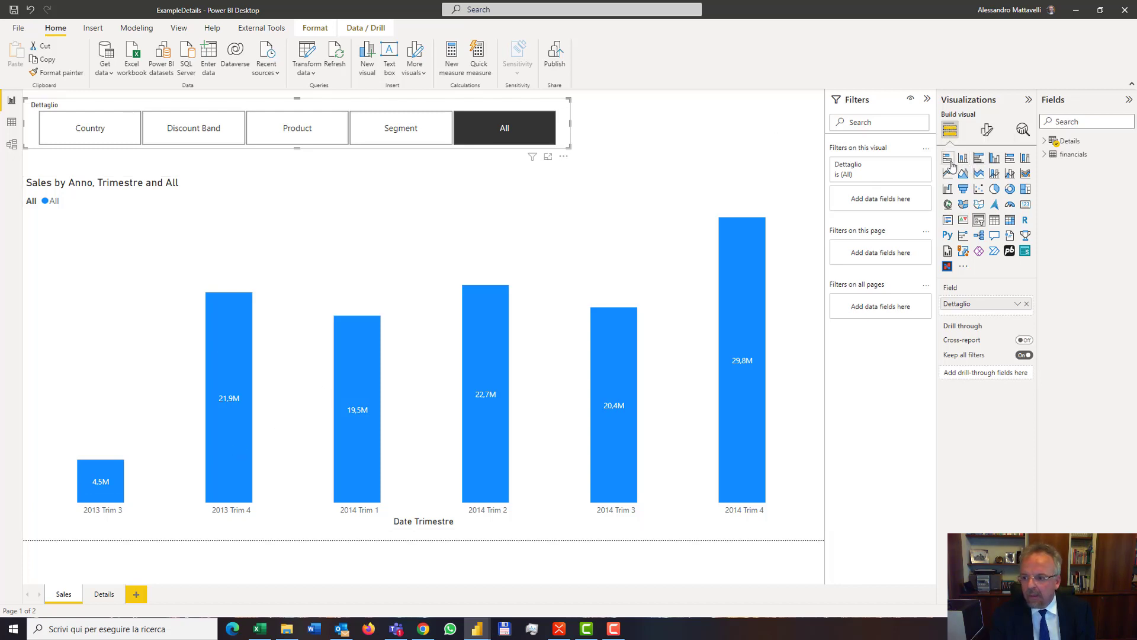
pyautogui.click(770, 140)
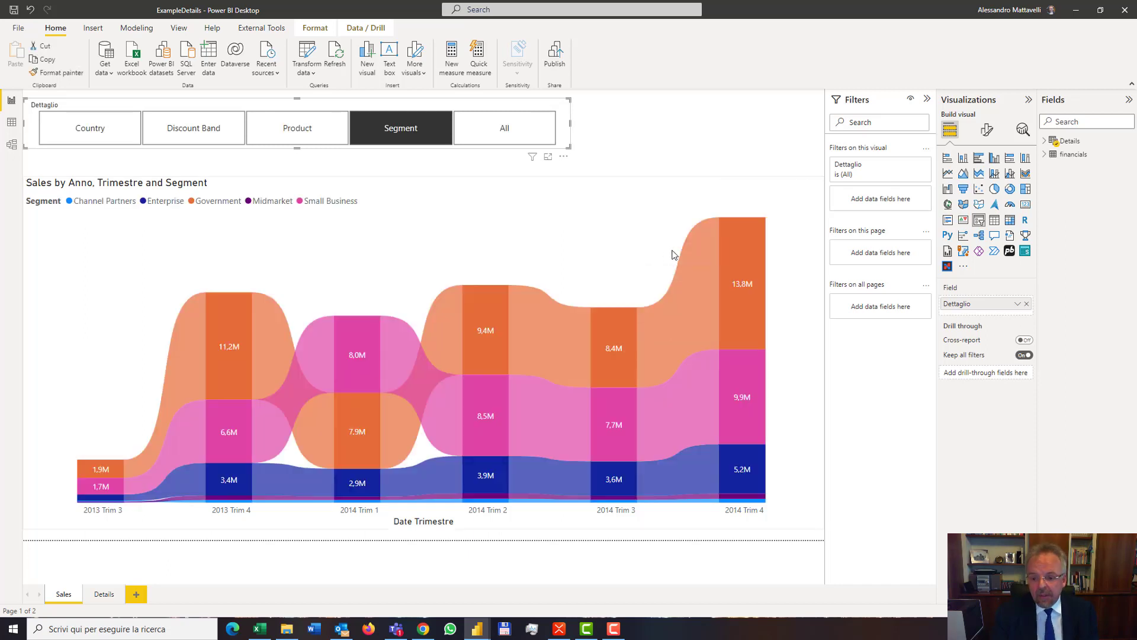
# Step: Inspect the detail tooltips of the Government and Small Business bars, and switch the breakdown to All to check its bars
pyautogui.moveTo(627, 323)
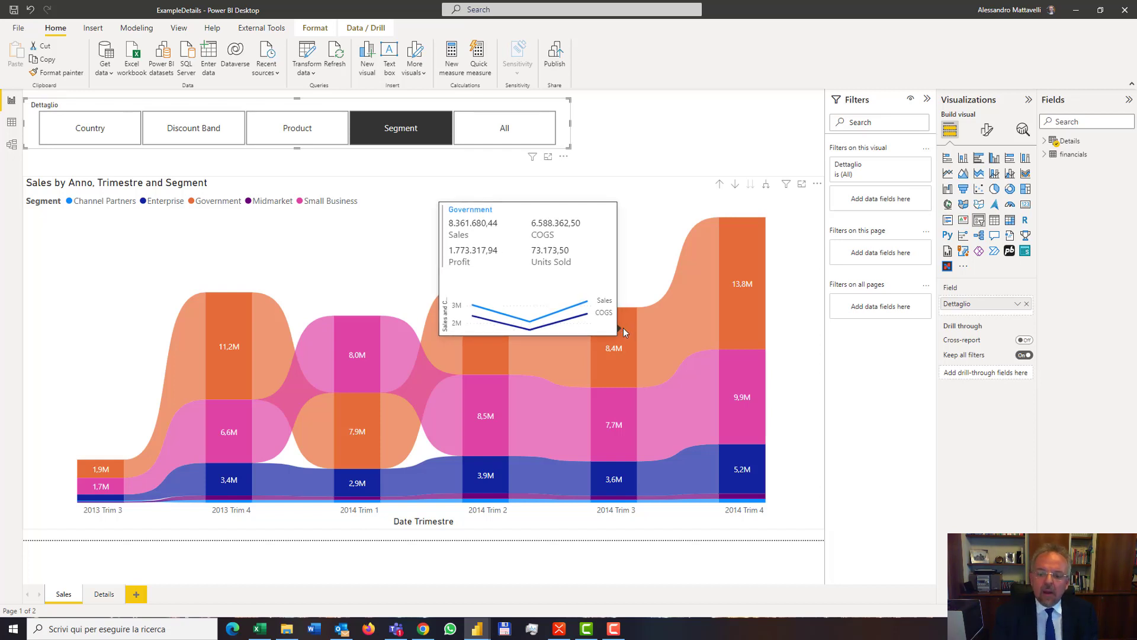
pyautogui.moveTo(502, 352)
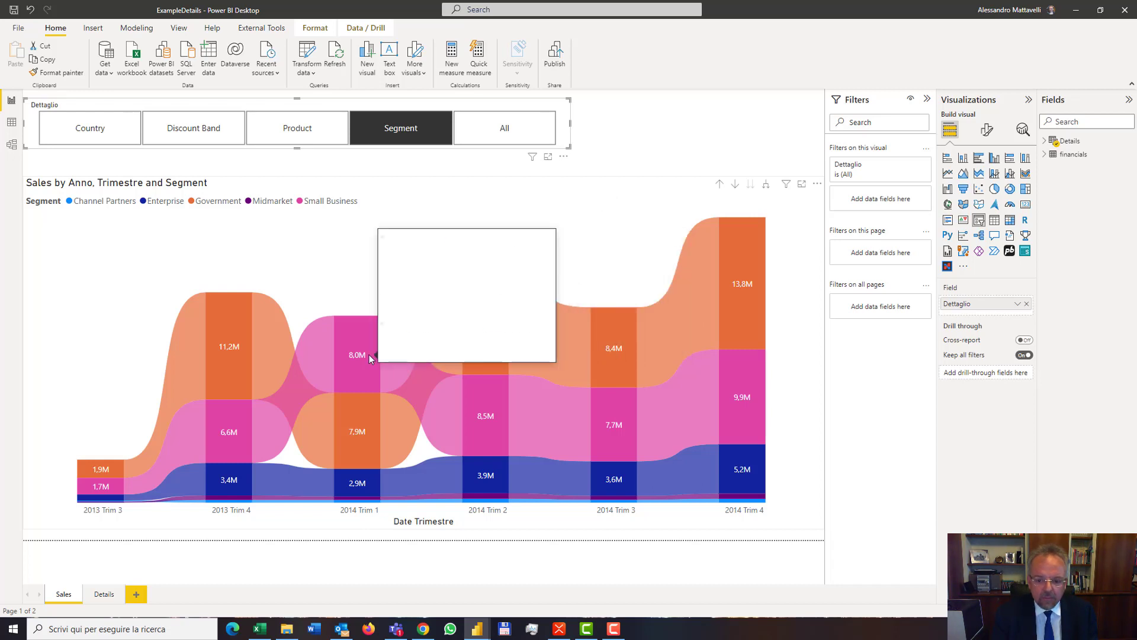
pyautogui.moveTo(370, 357)
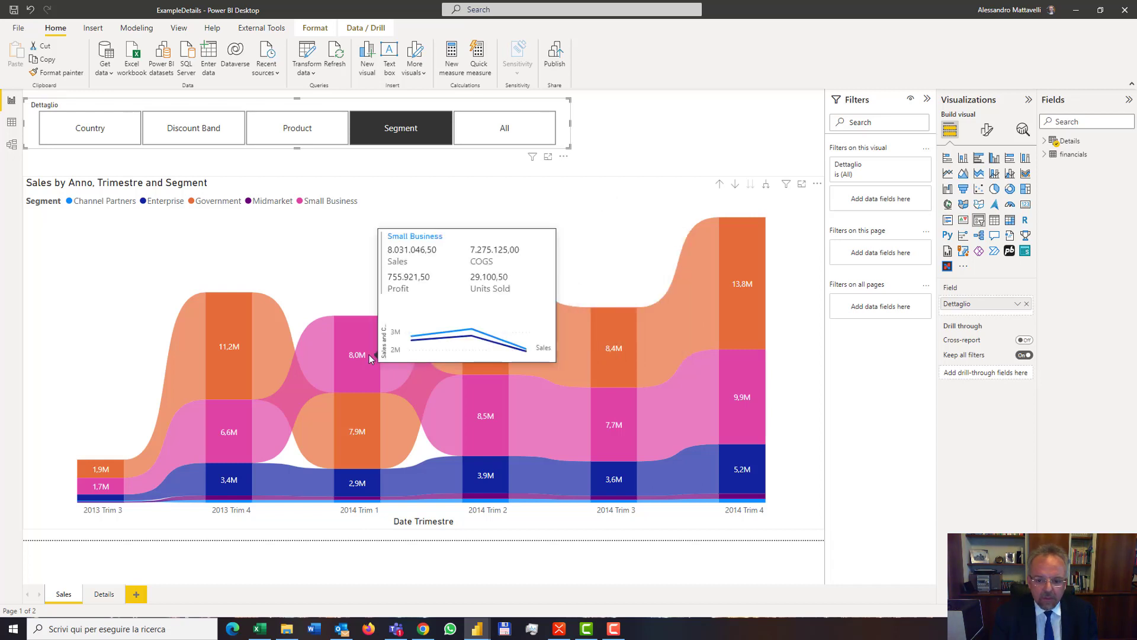
pyautogui.click(513, 123)
pyautogui.moveTo(733, 264)
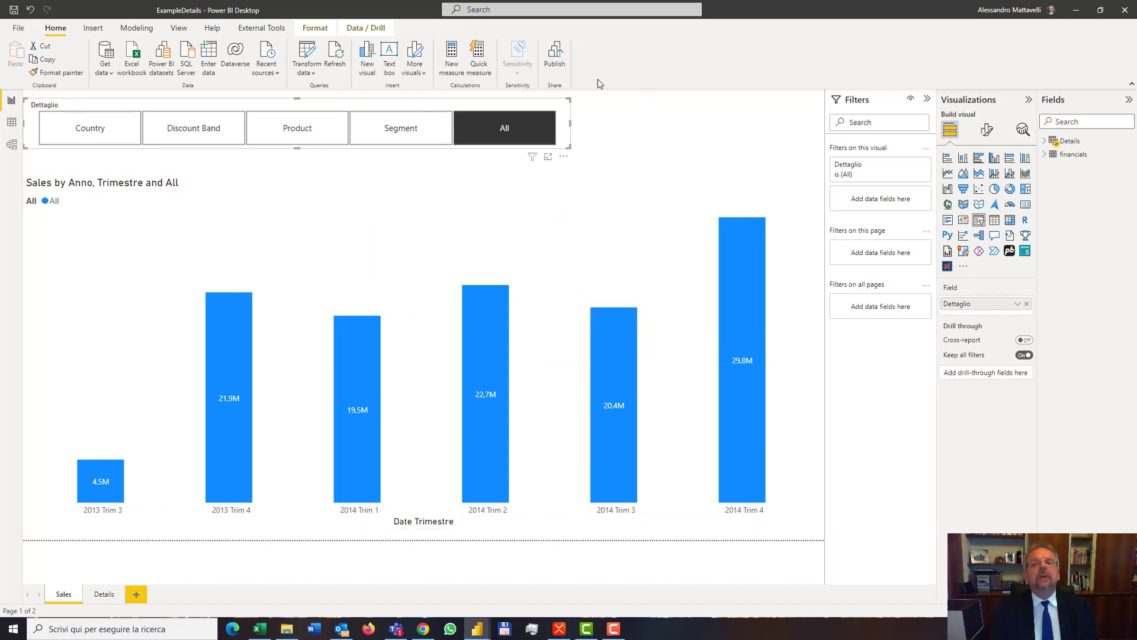
# Step: Switch to the blank report and load the financials table from the Financial Sample.xlsx sample dataset
pyautogui.click(1083, 10)
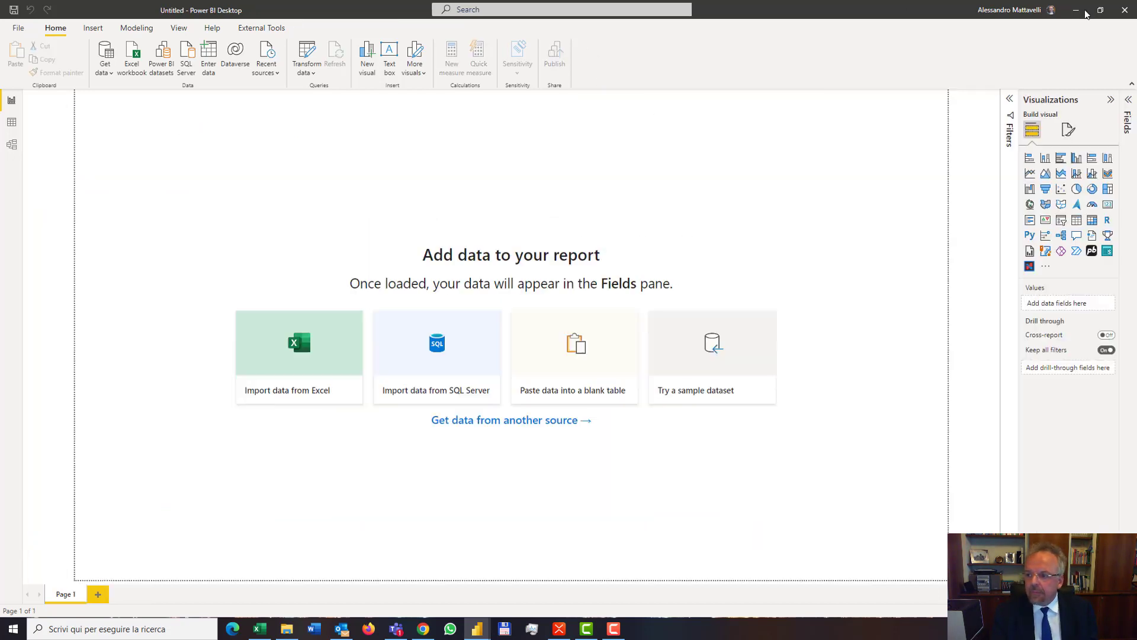
pyautogui.click(713, 361)
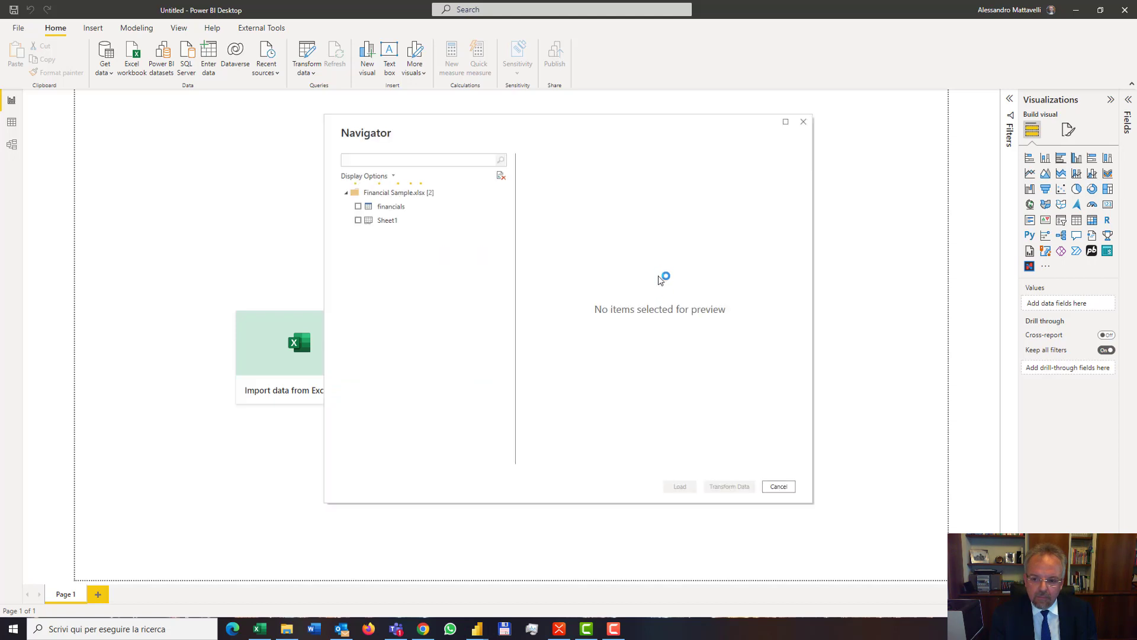
pyautogui.click(358, 208)
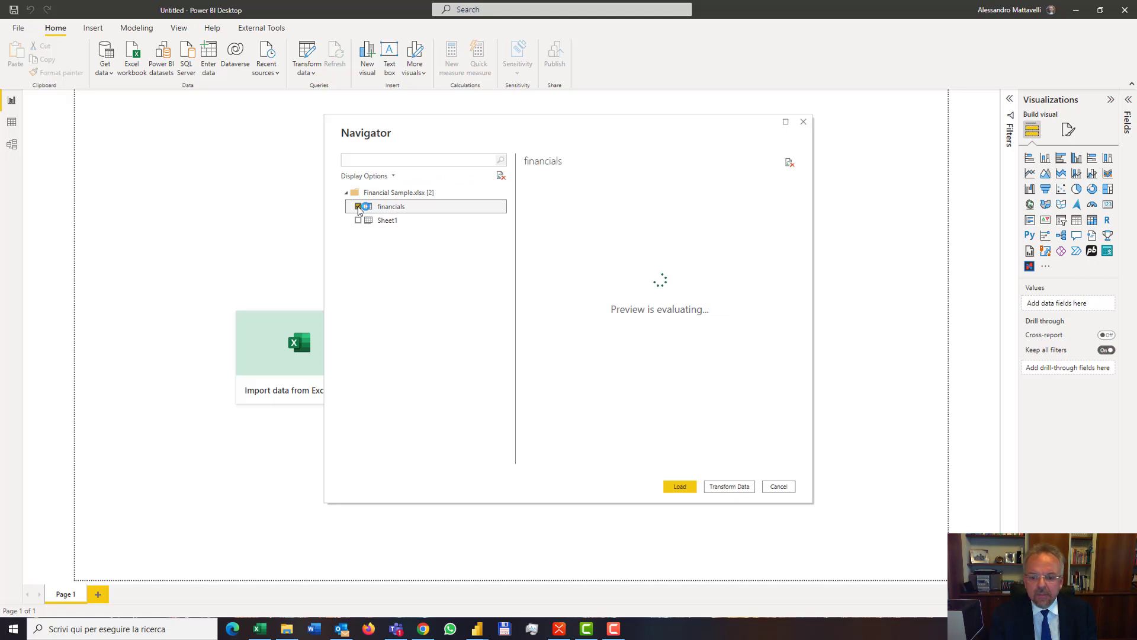
pyautogui.click(680, 487)
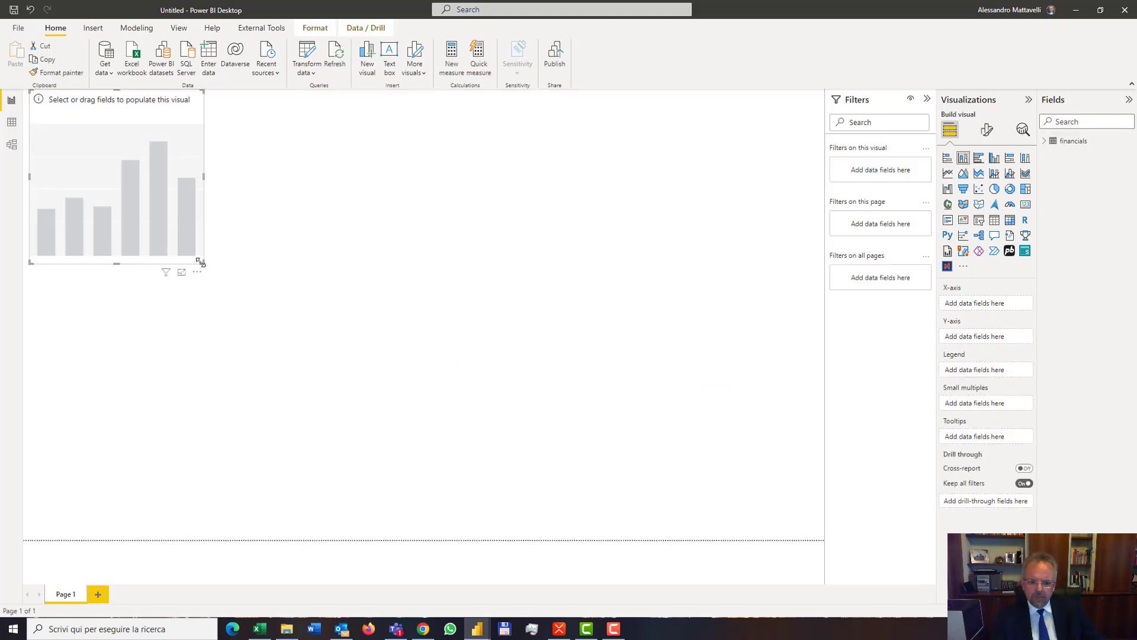
# Step: Enlarge the empty stacked column chart to the page's full width and move it down, leaving free space above it
pyautogui.moveTo(204, 262); pyautogui.dragTo(855, 386)
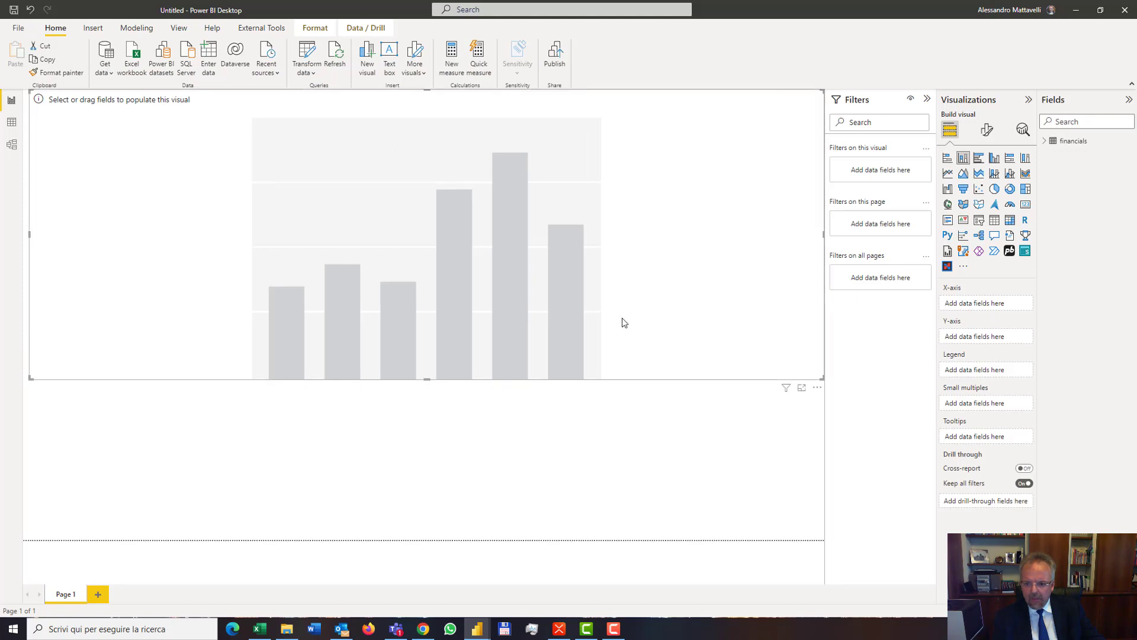
pyautogui.moveTo(621, 323); pyautogui.dragTo(328, 407)
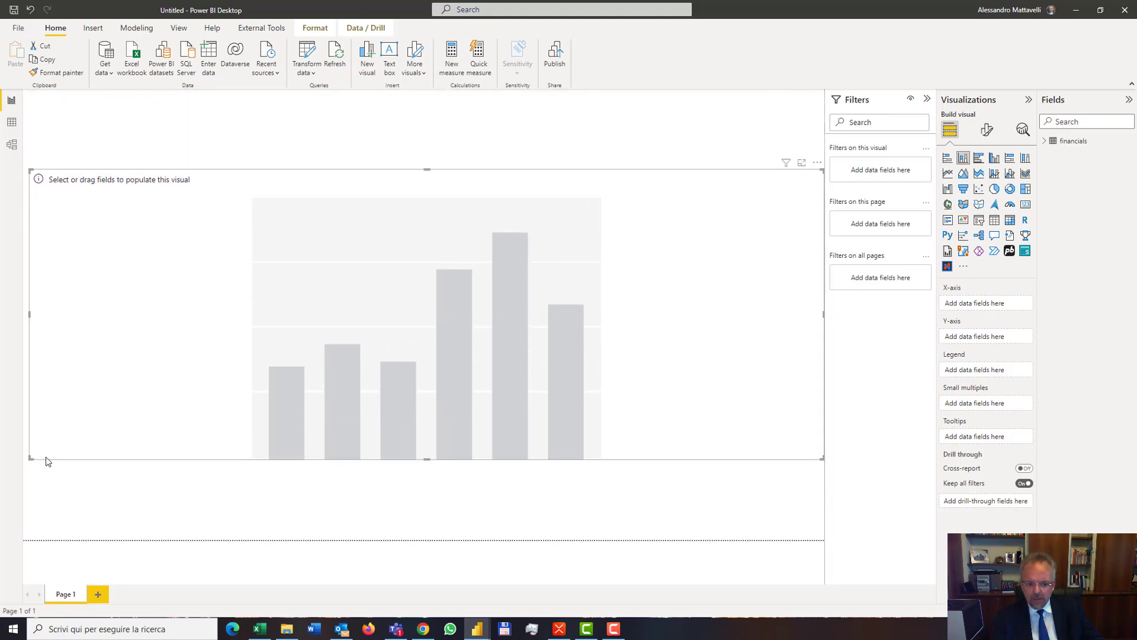
pyautogui.moveTo(30, 459); pyautogui.dragTo(25, 462)
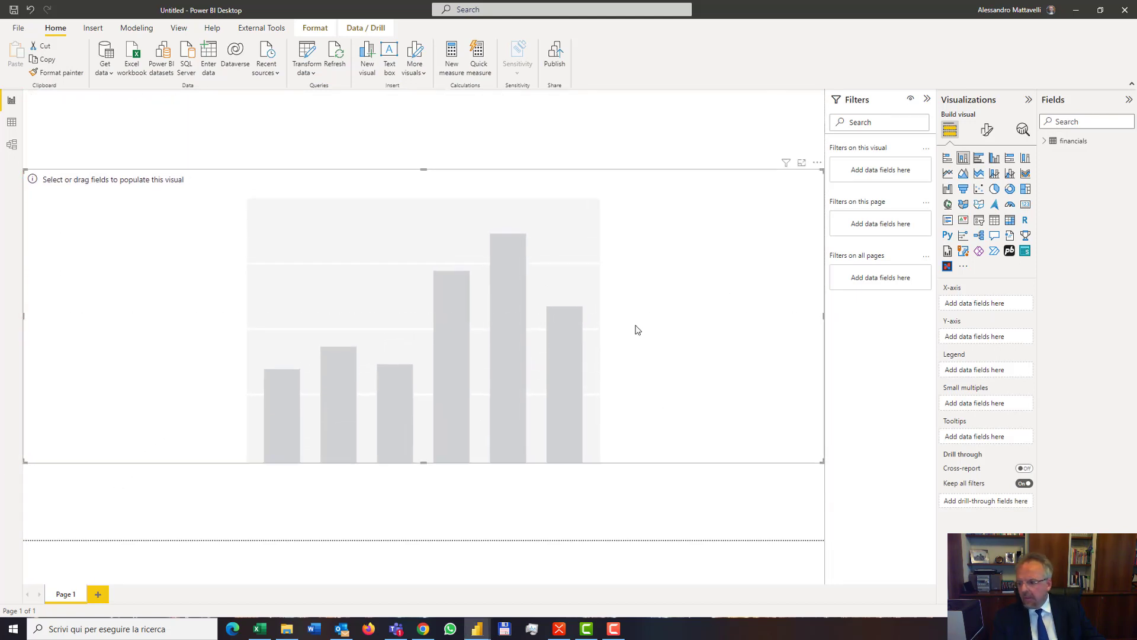
# Step: Plot Sales from the financials table against Date in the column chart and expand the date hierarchy to quarters
pyautogui.click(1046, 141)
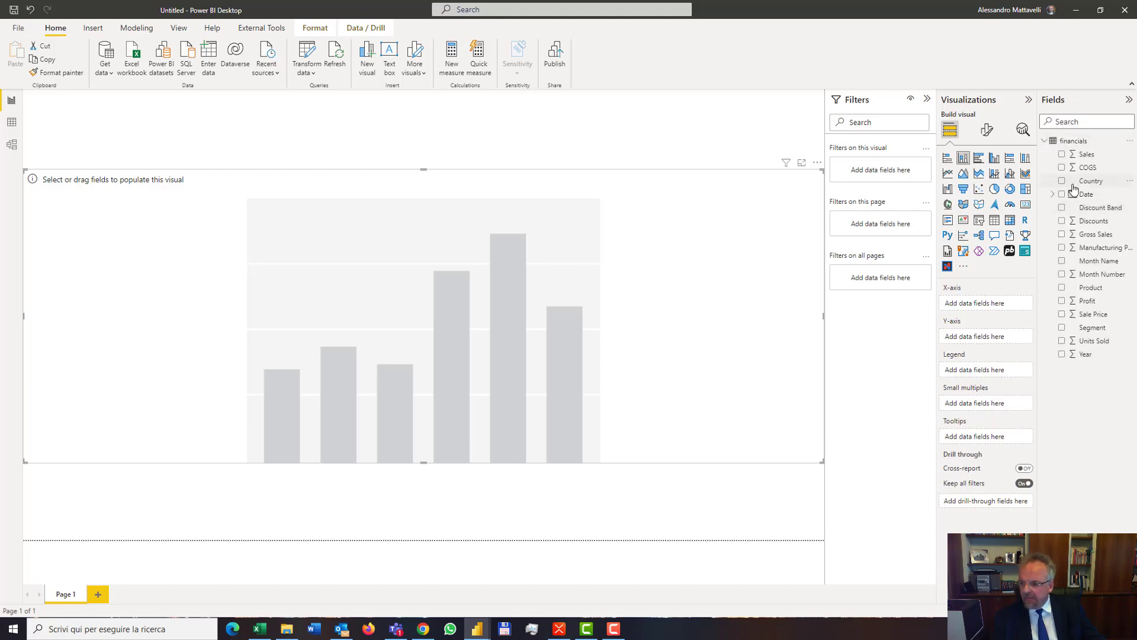
pyautogui.moveTo(1083, 194); pyautogui.dragTo(994, 306)
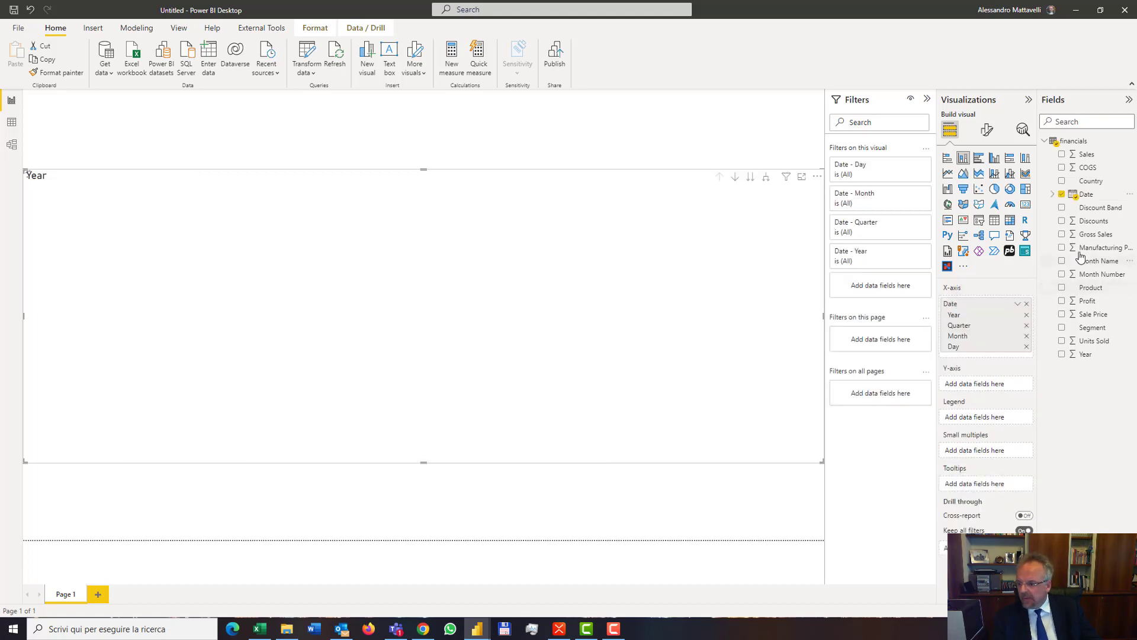
pyautogui.moveTo(1085, 154); pyautogui.dragTo(979, 390)
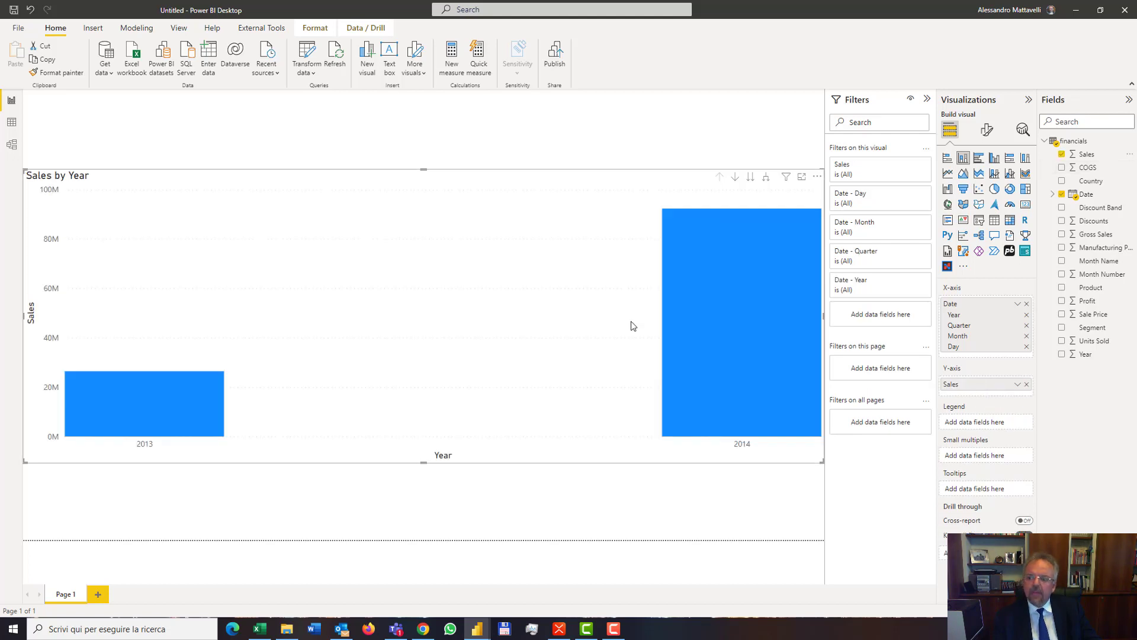
pyautogui.click(766, 177)
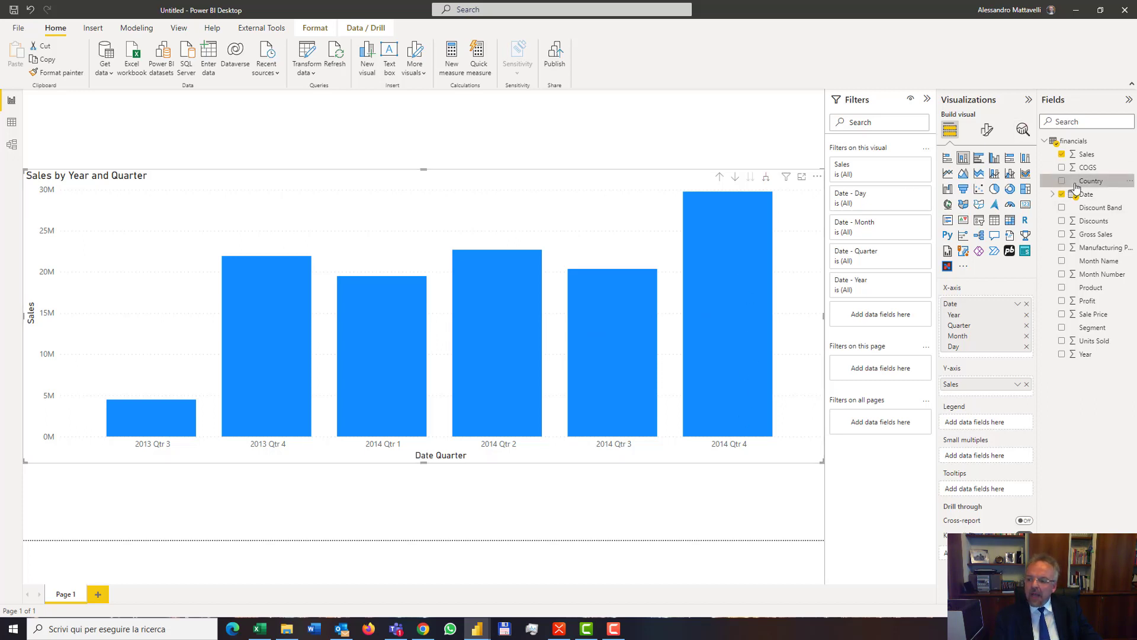
# Step: Try Country and Product in turn as the column chart's legend, removing each field again
pyautogui.moveTo(1076, 185); pyautogui.dragTo(977, 424)
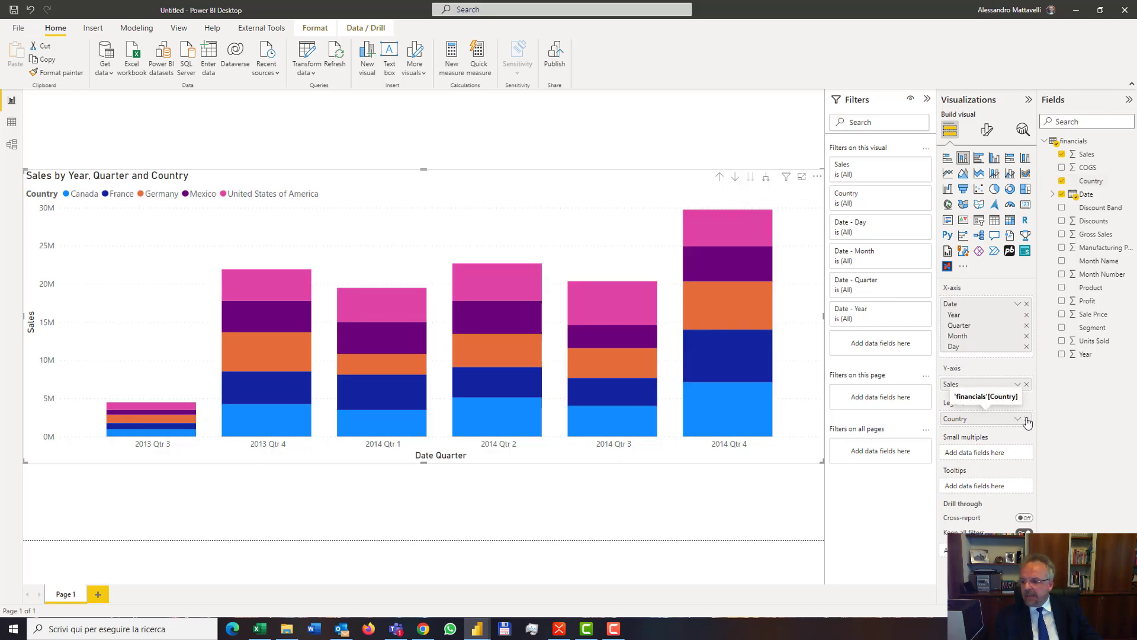
pyautogui.click(1027, 419)
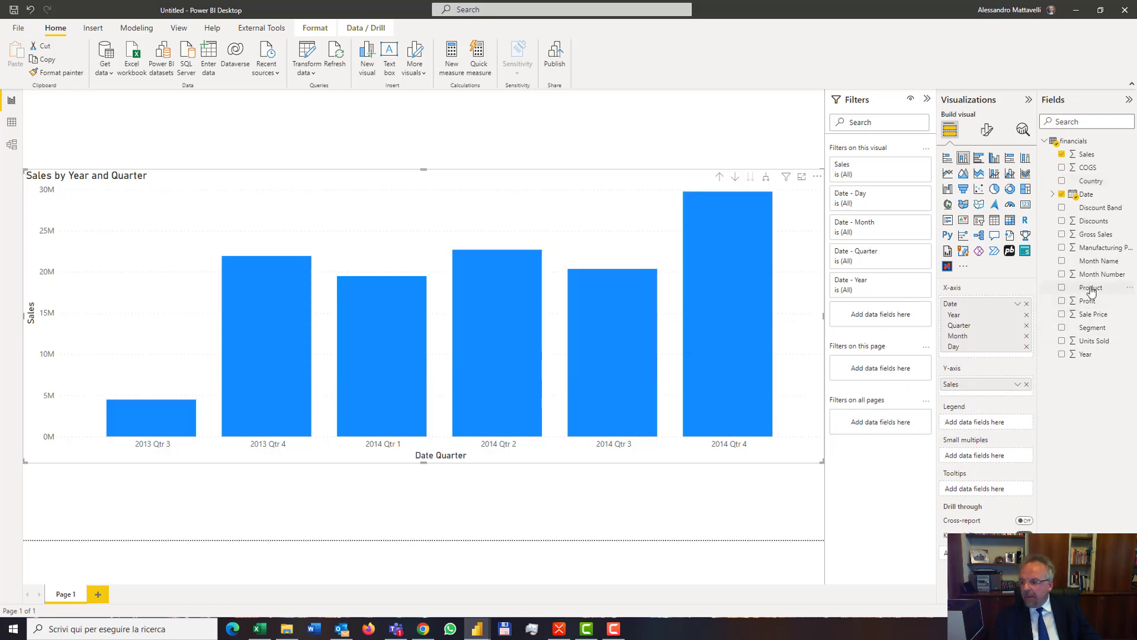
pyautogui.moveTo(1092, 289); pyautogui.dragTo(991, 426)
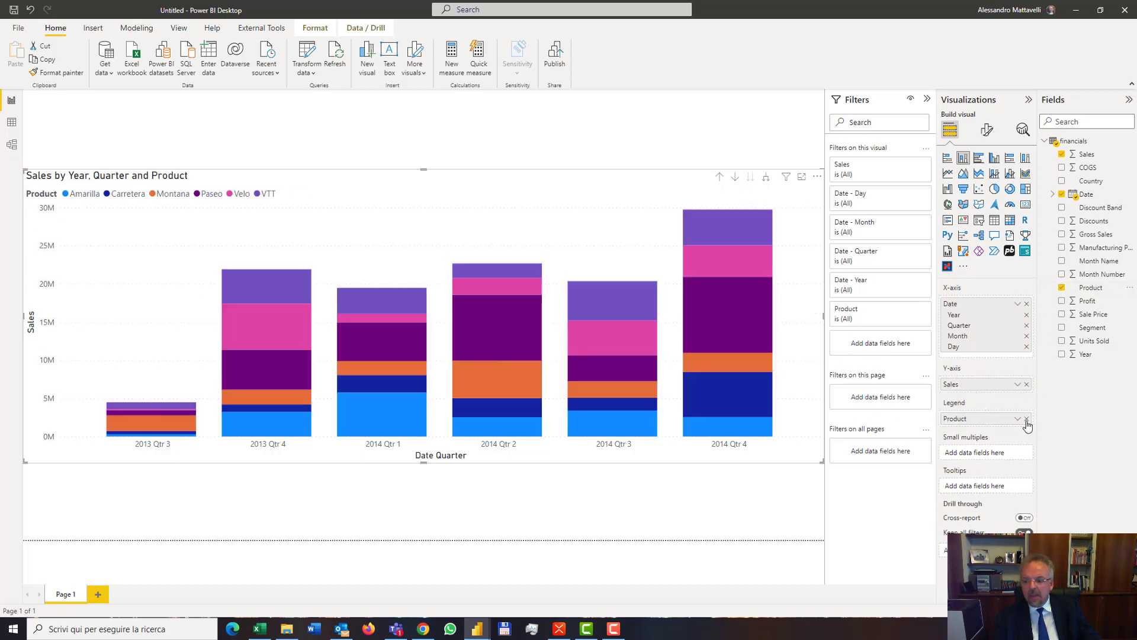
pyautogui.click(1027, 419)
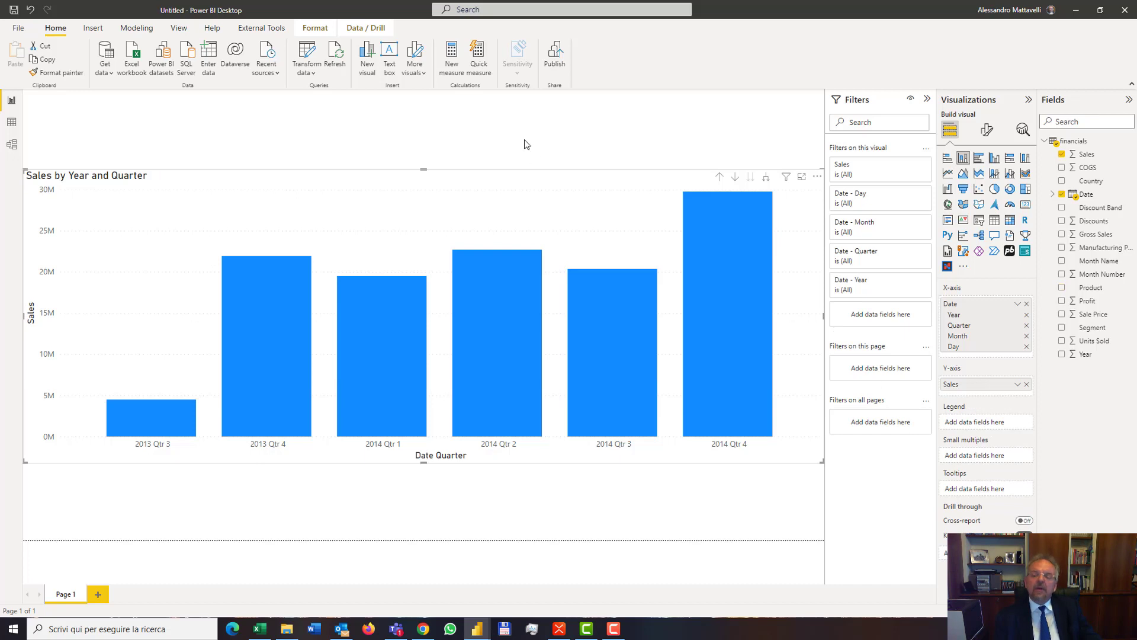
pyautogui.click(428, 140)
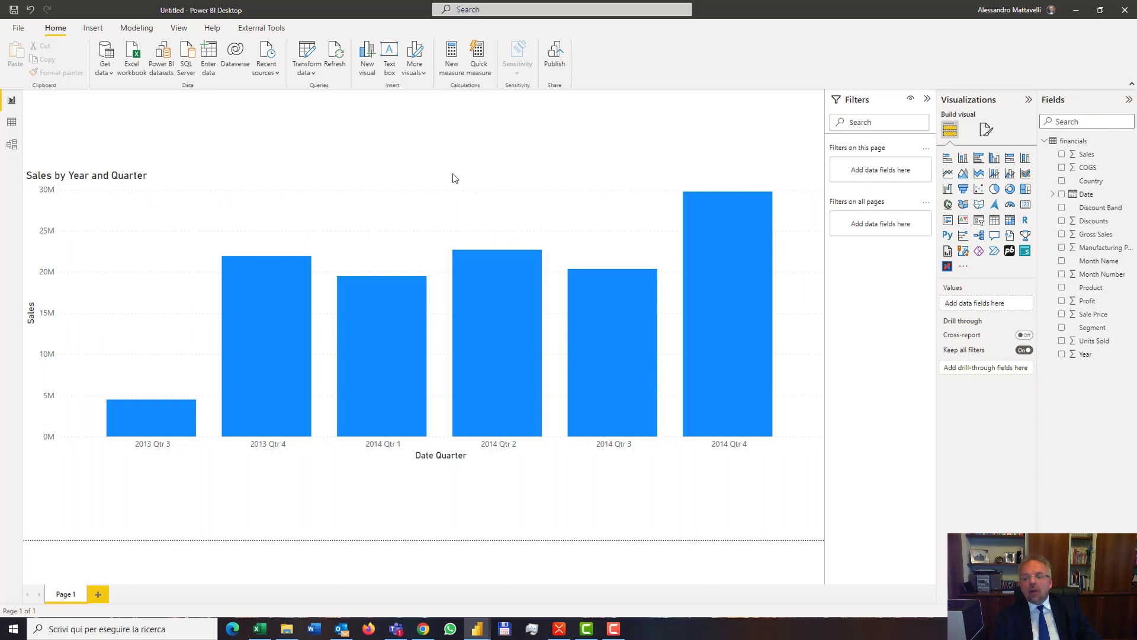
pyautogui.moveTo(734, 293)
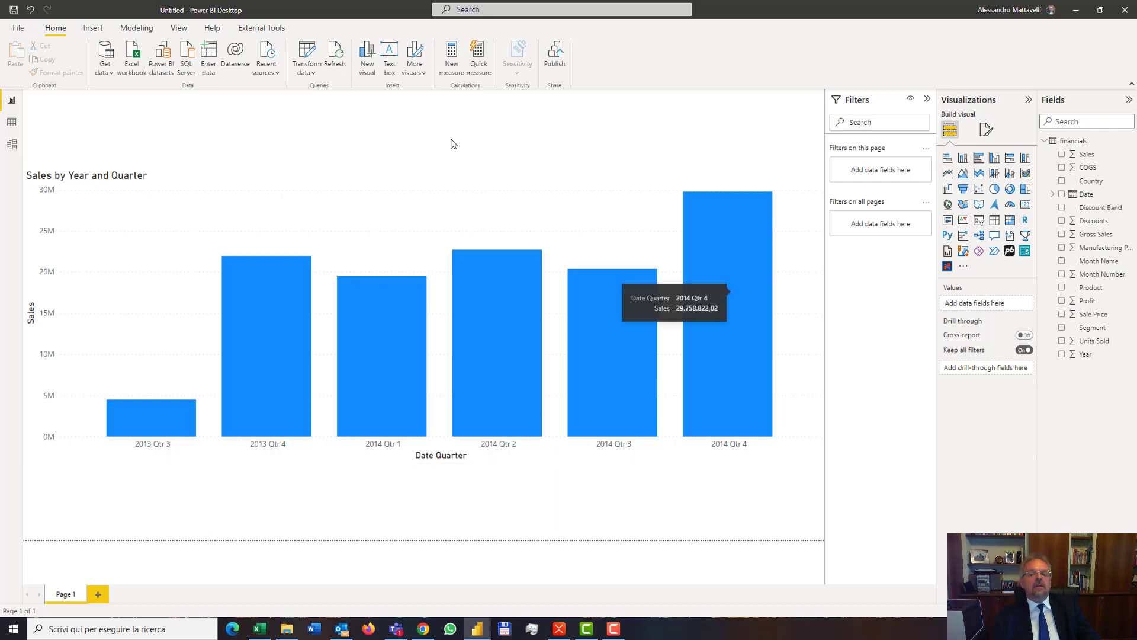
pyautogui.click(456, 181)
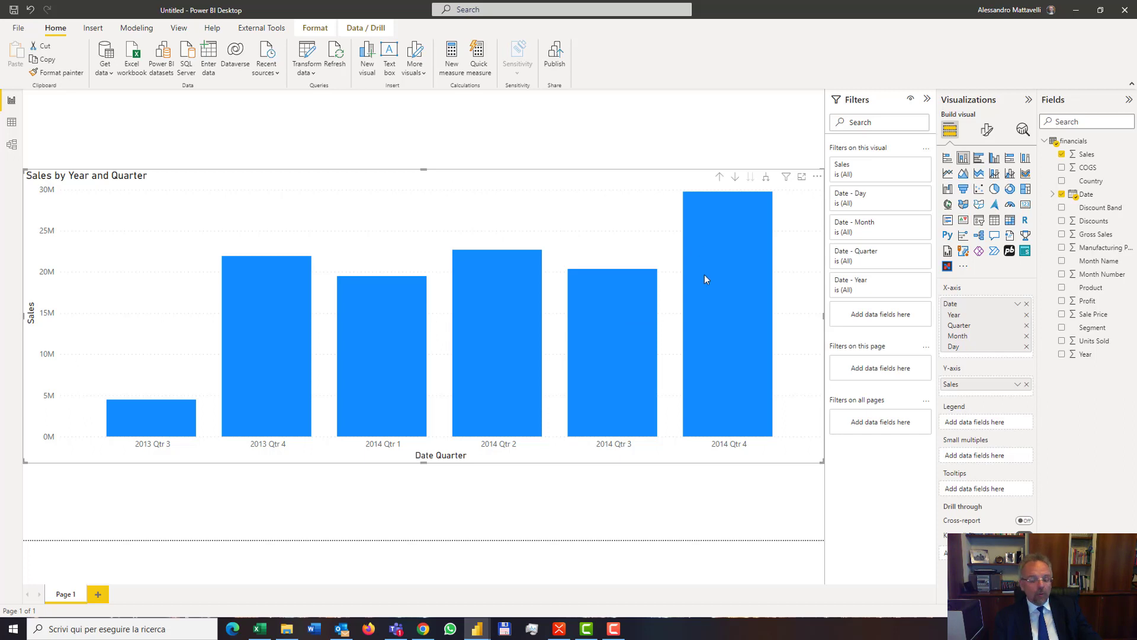
pyautogui.click(344, 148)
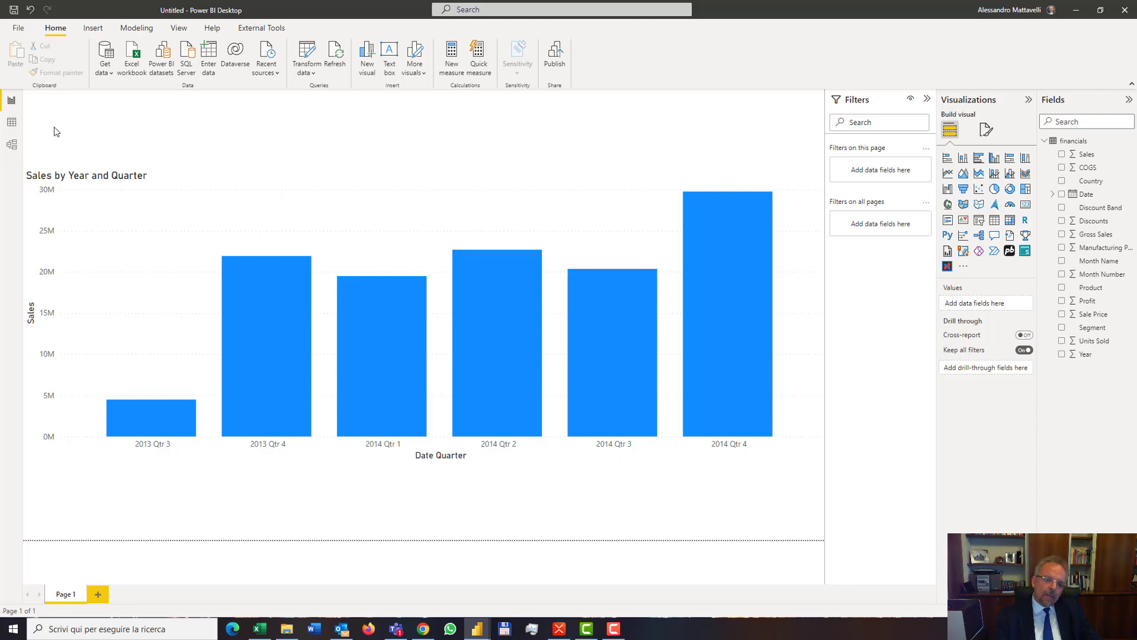
# Step: Add a calculated column to the financials table in the data view with the formula All = "All"
pyautogui.click(11, 122)
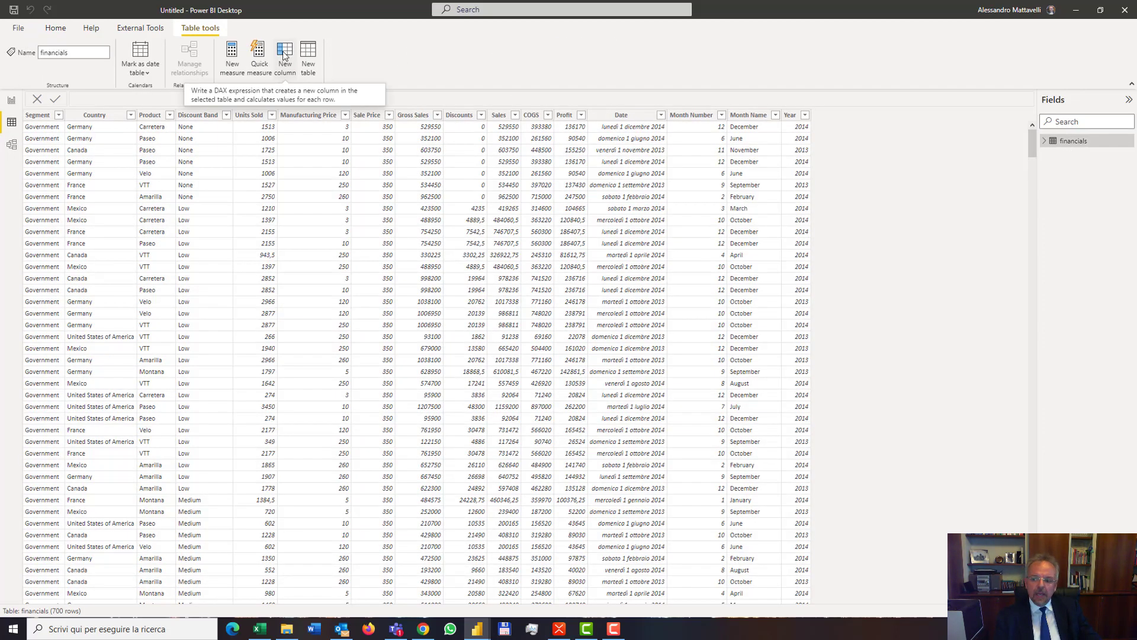
pyautogui.click(283, 52)
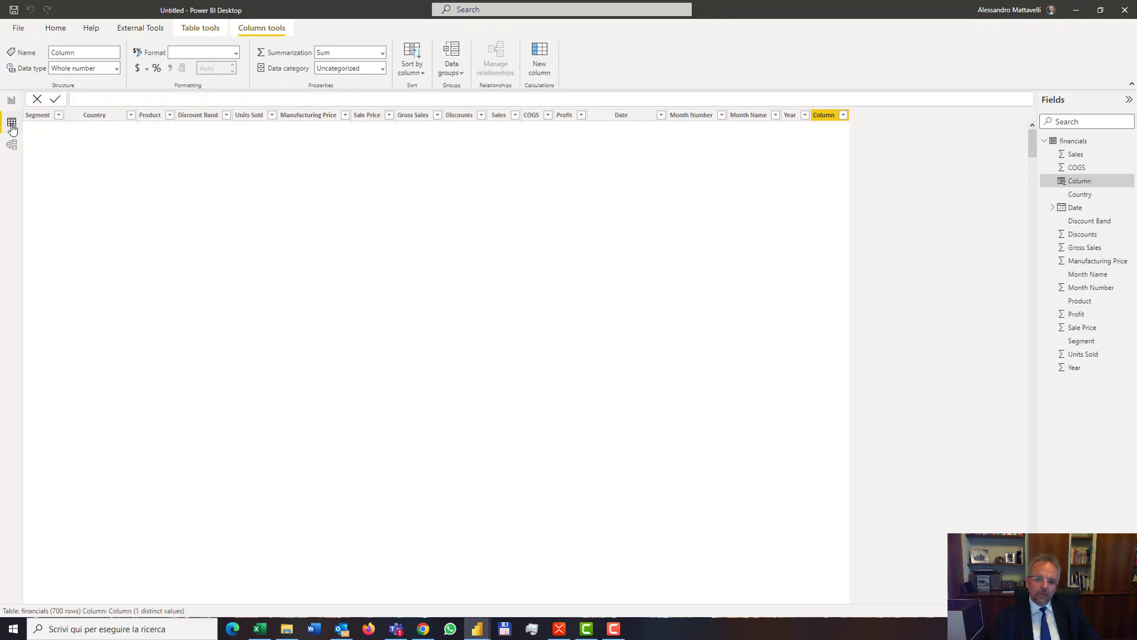
pyautogui.write('A =')
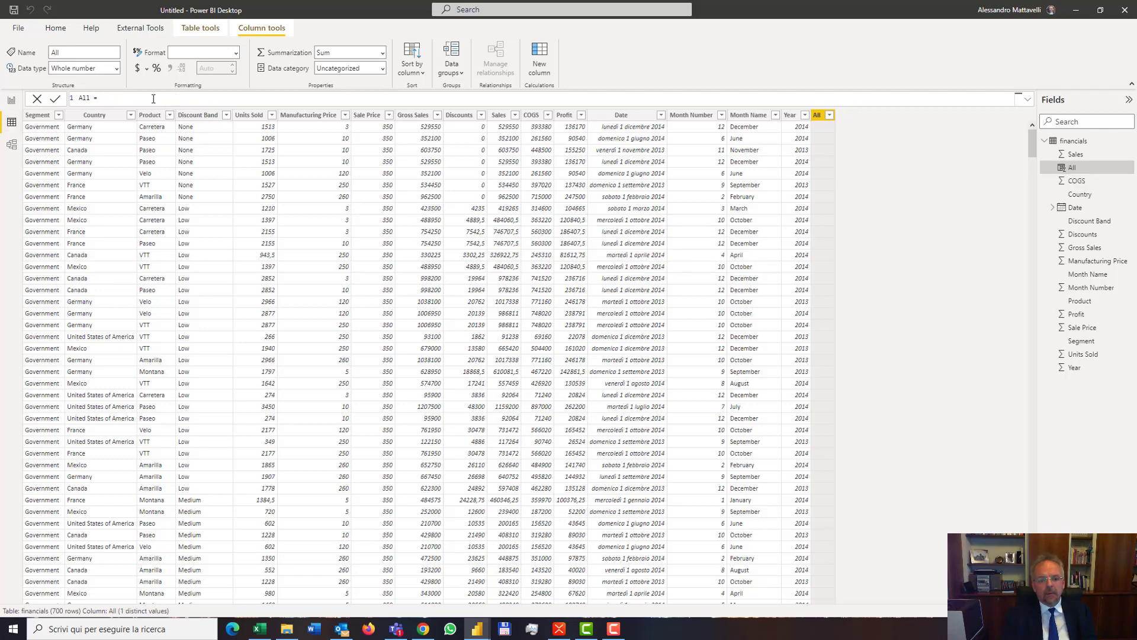
pyautogui.write('"All"')
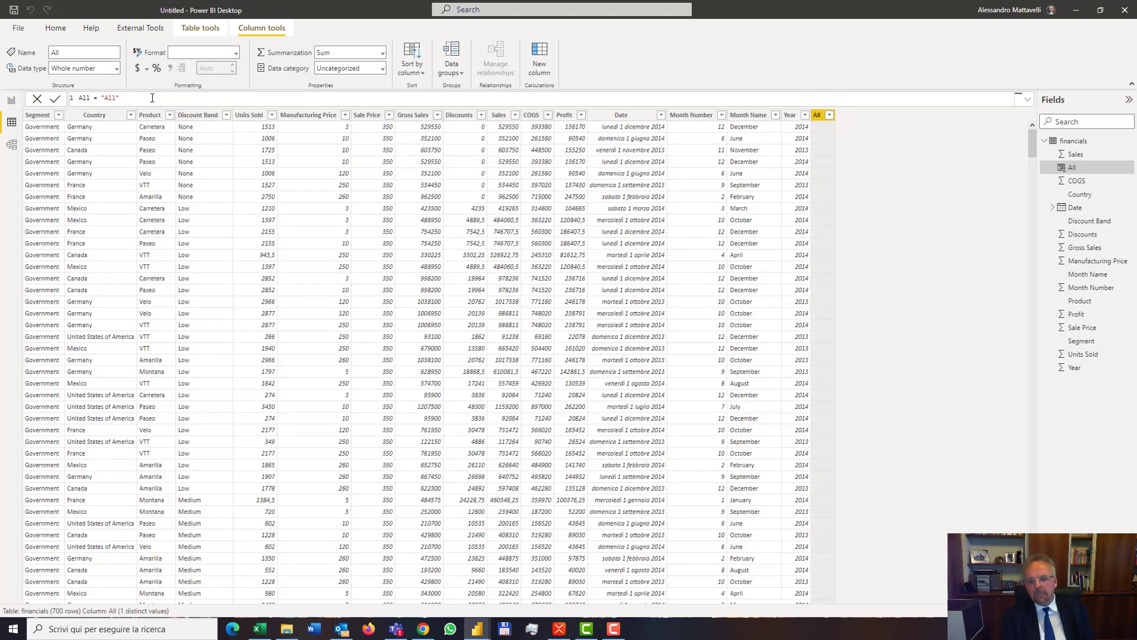
pyautogui.press('Return')
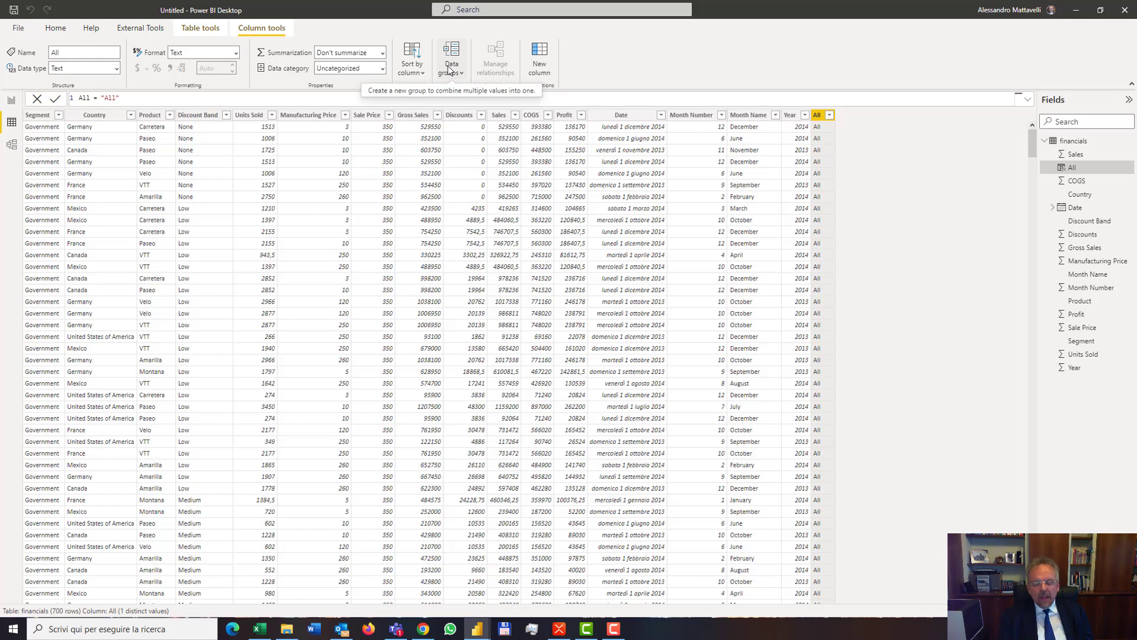
# Step: Create a fields parameter in the report view from Country, Discount Band, Product, Segment and All, with a slicer added to the page
pyautogui.click(13, 102)
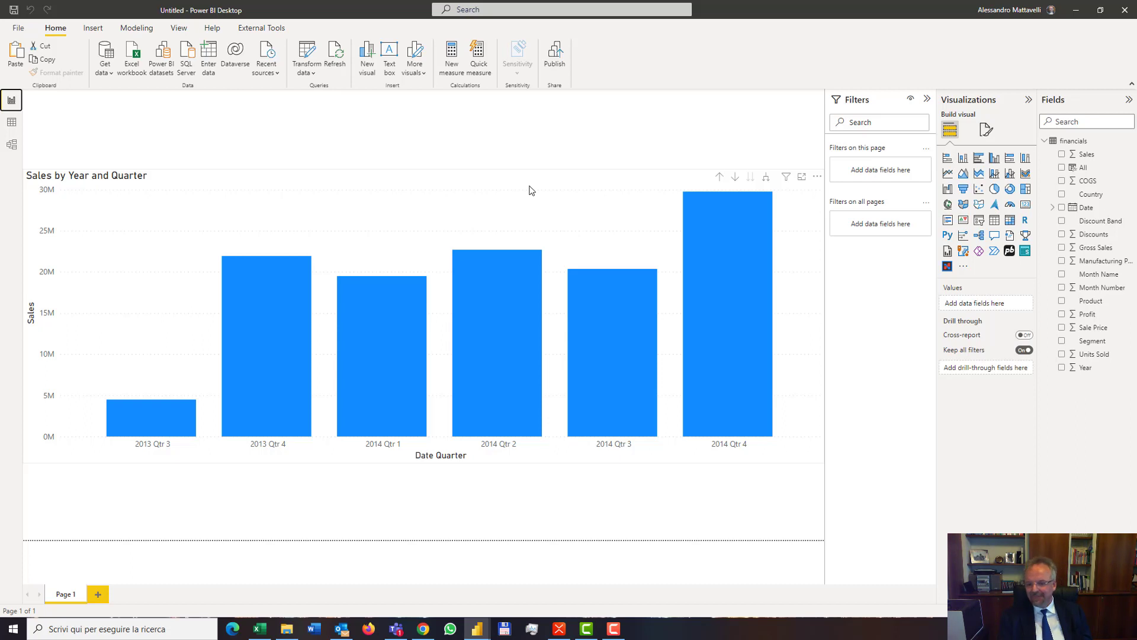
pyautogui.click(142, 27)
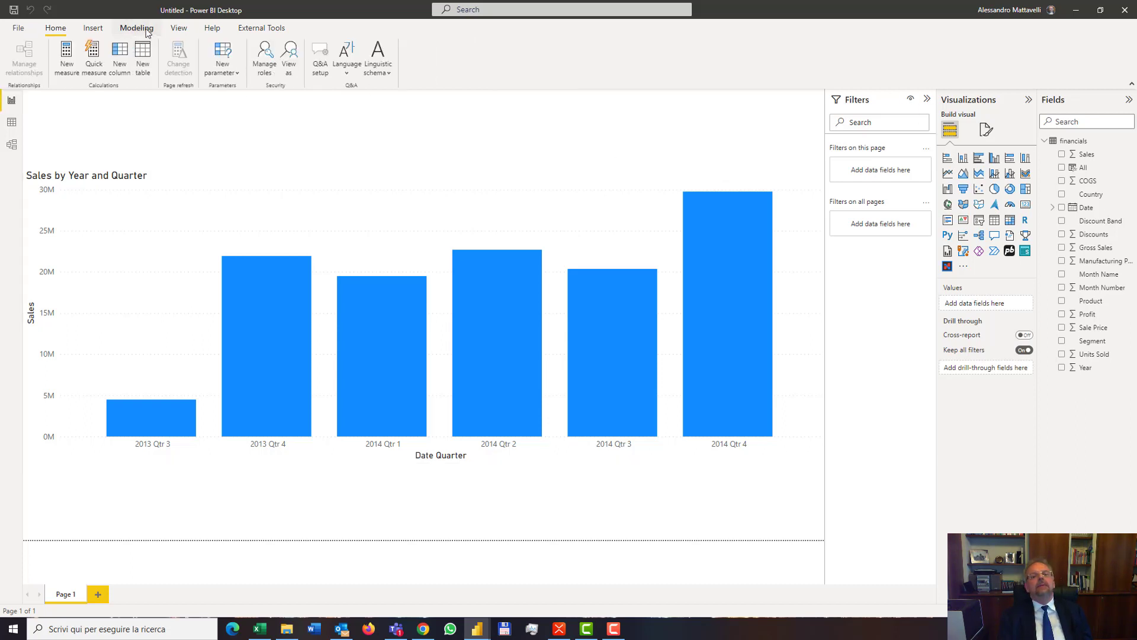
pyautogui.click(233, 76)
pyautogui.click(230, 110)
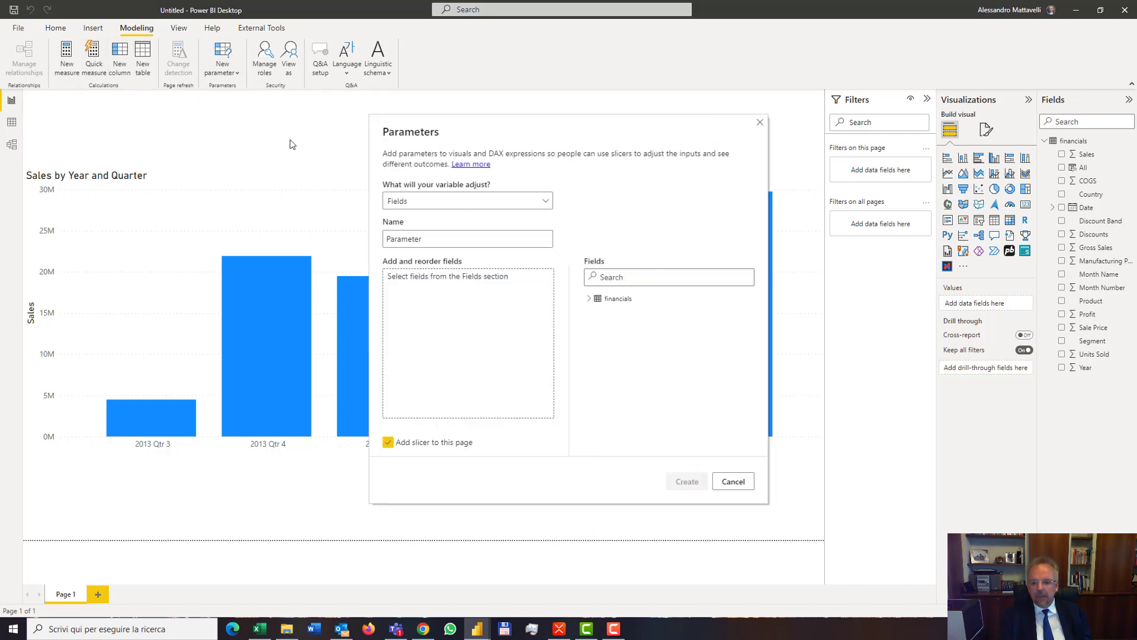
pyautogui.click(588, 299)
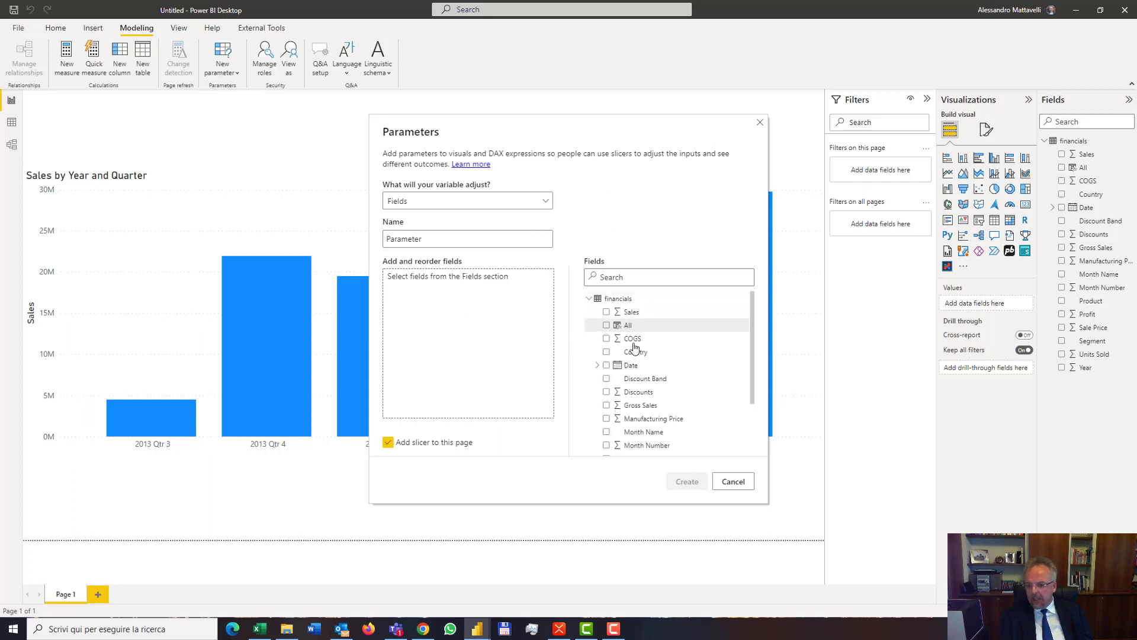
pyautogui.click(607, 351)
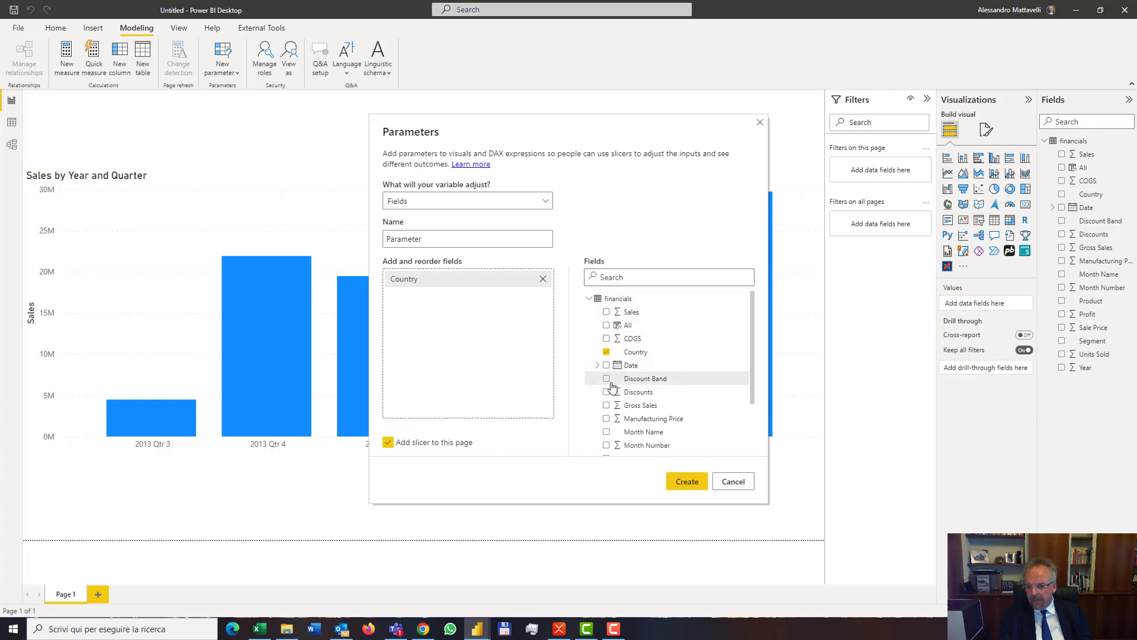
pyautogui.click(611, 382)
pyautogui.scroll(-1, 610, 384)
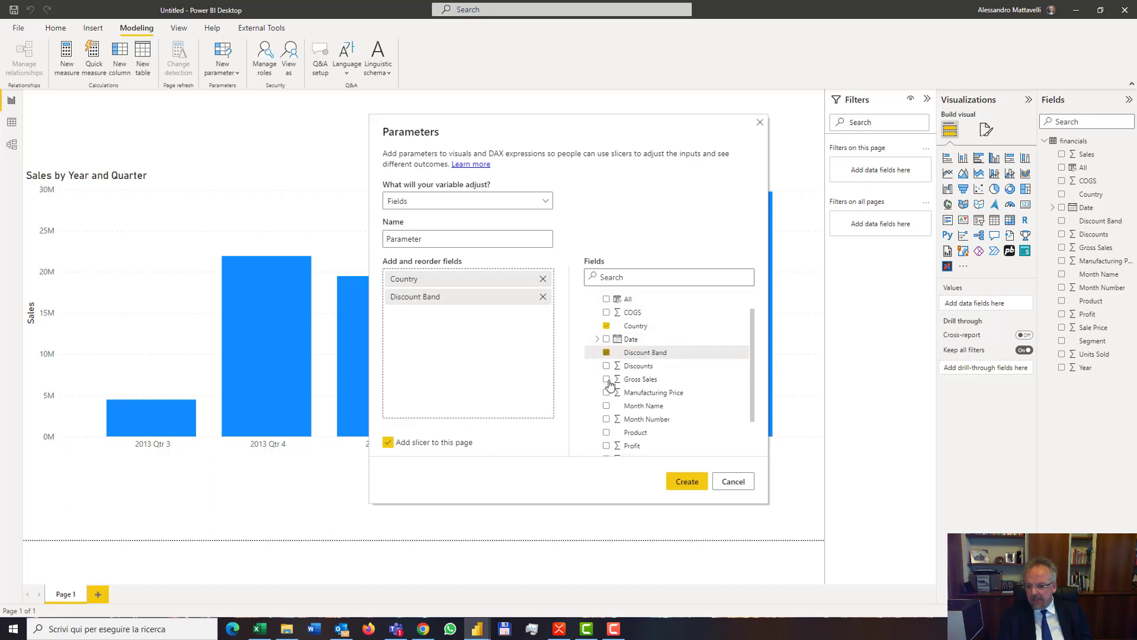
pyautogui.scroll(-1, 610, 384)
pyautogui.click(608, 410)
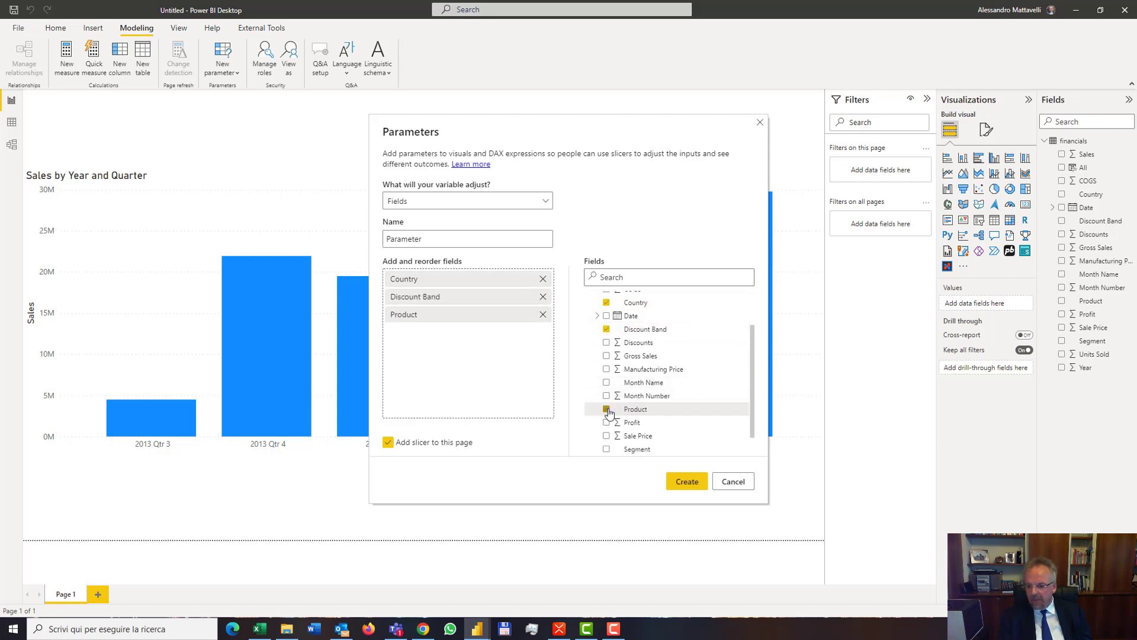
pyautogui.click(605, 449)
pyautogui.scroll(2, 609, 432)
pyautogui.click(607, 325)
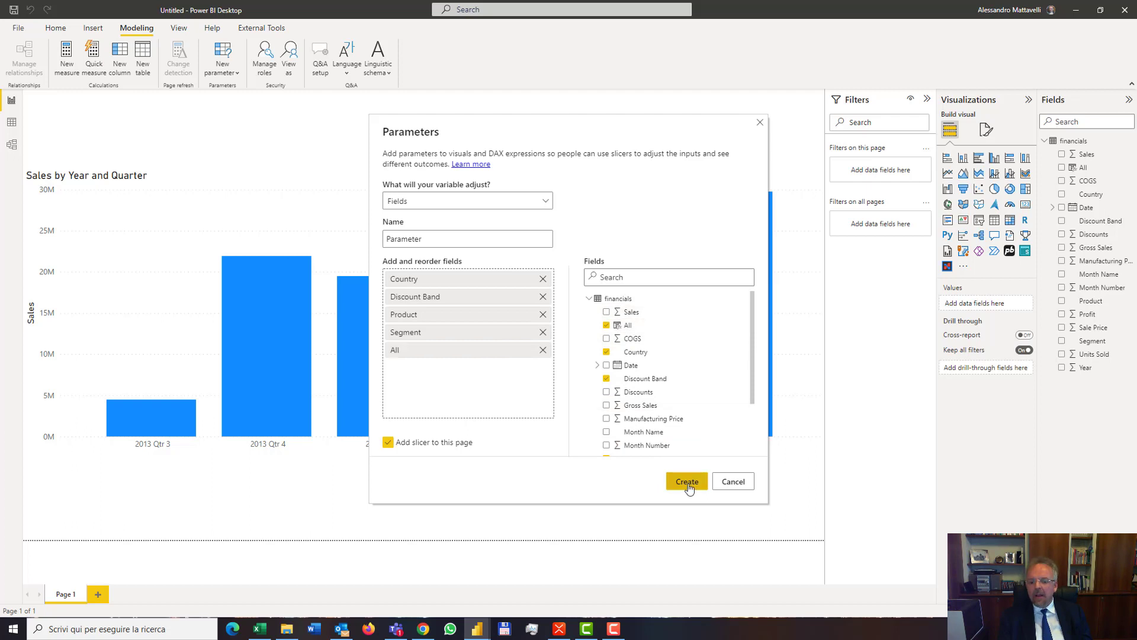
pyautogui.click(687, 482)
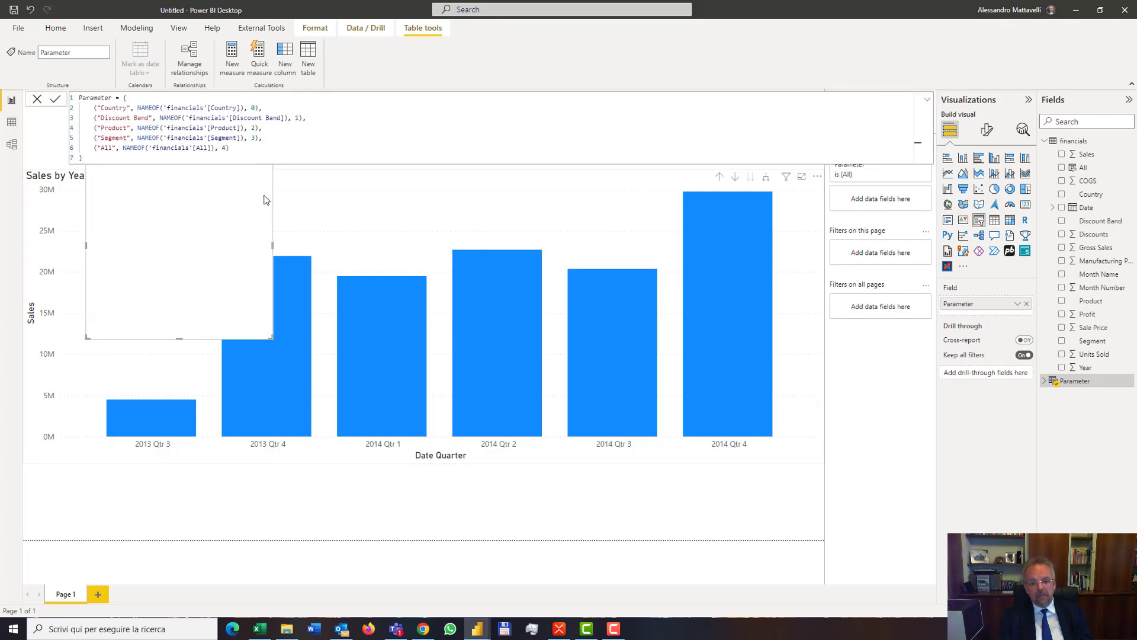
# Step: Set the parameter slicer's orientation to Horizontal and turn on single selection
pyautogui.click(990, 133)
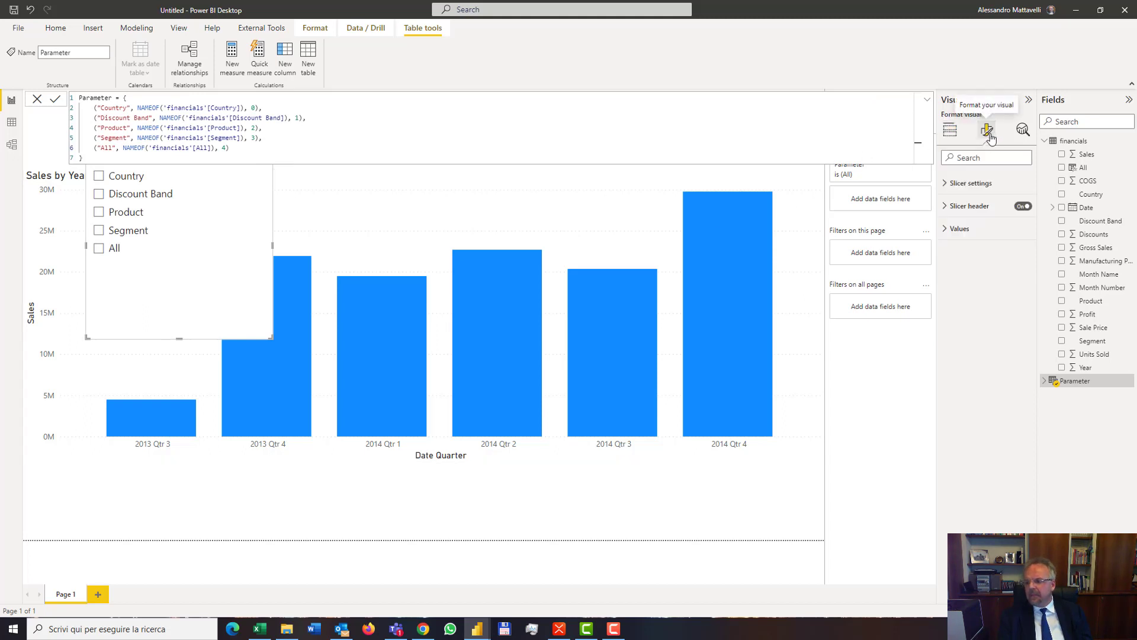
pyautogui.click(950, 208)
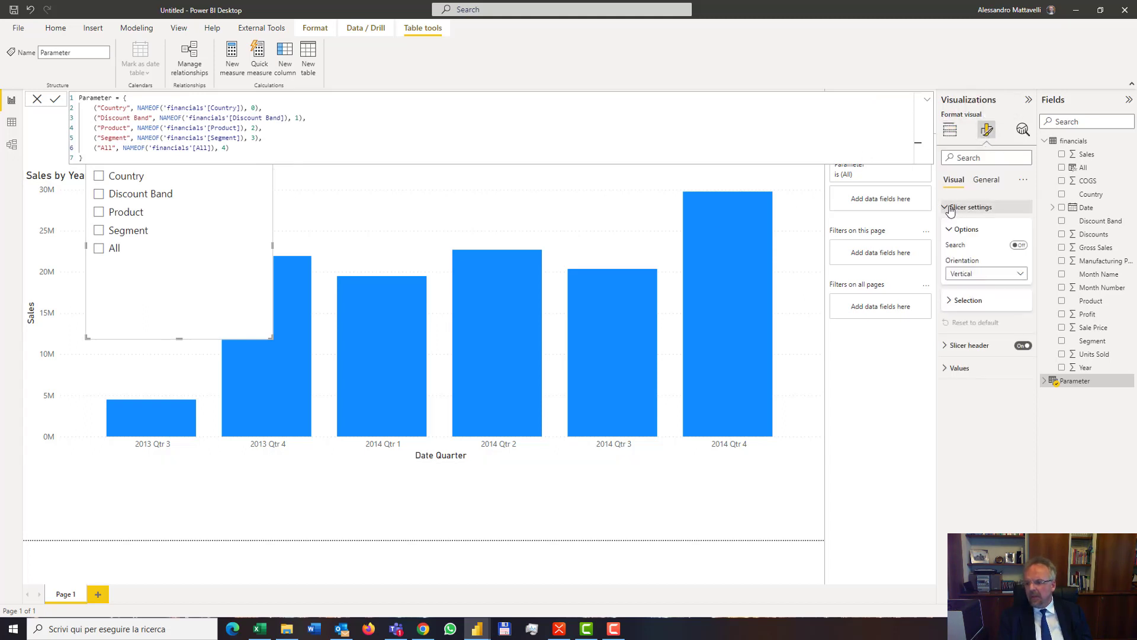
pyautogui.click(1014, 274)
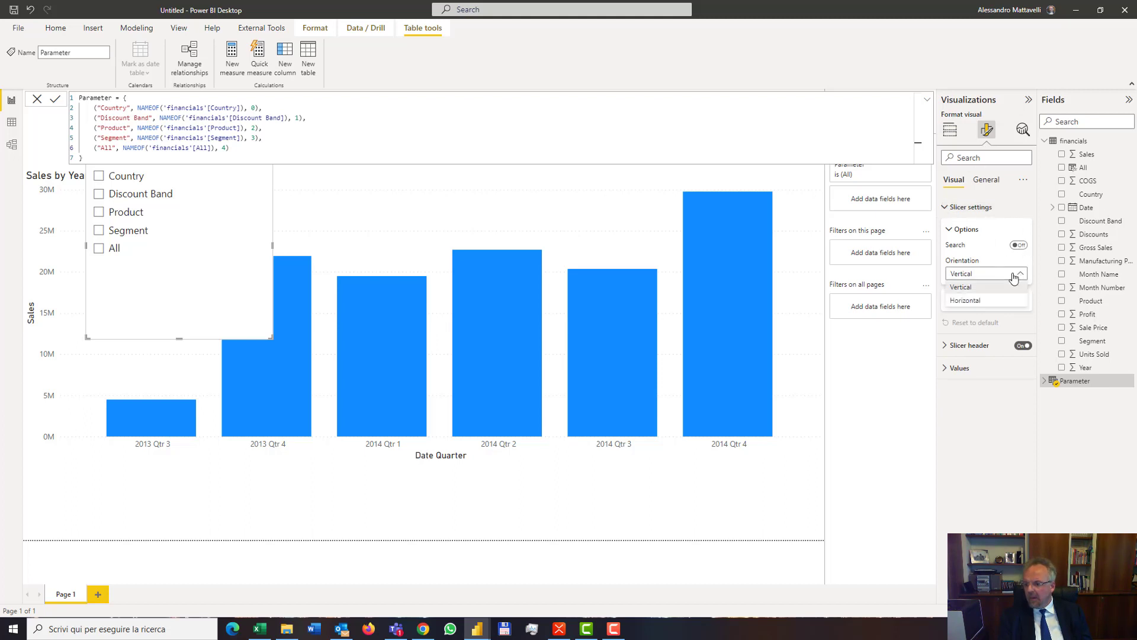
pyautogui.click(975, 302)
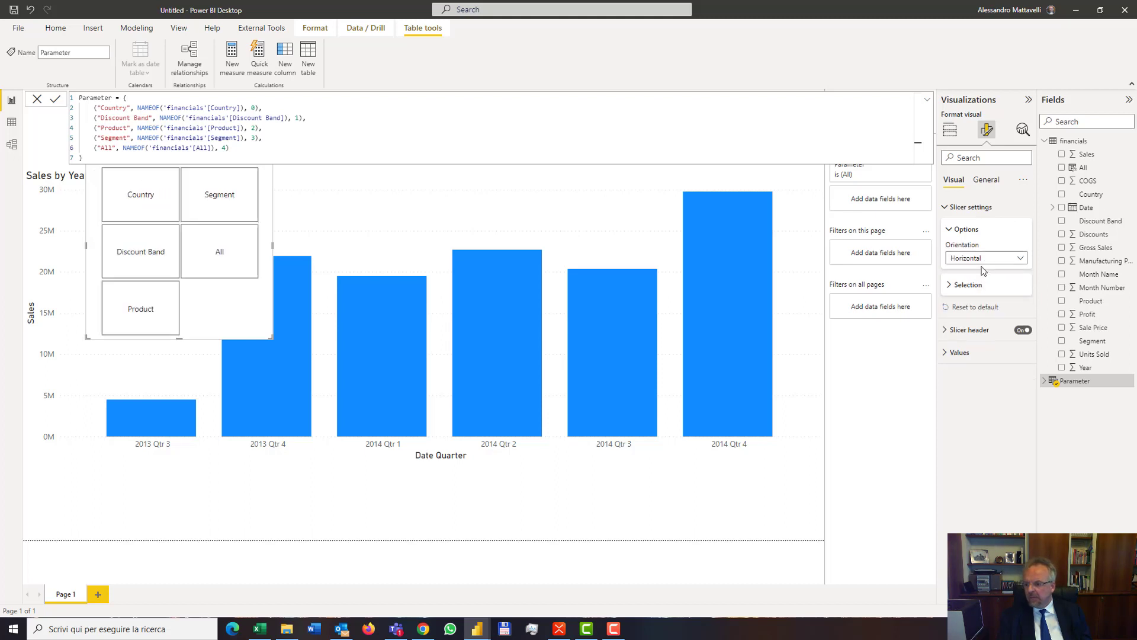
pyautogui.click(969, 287)
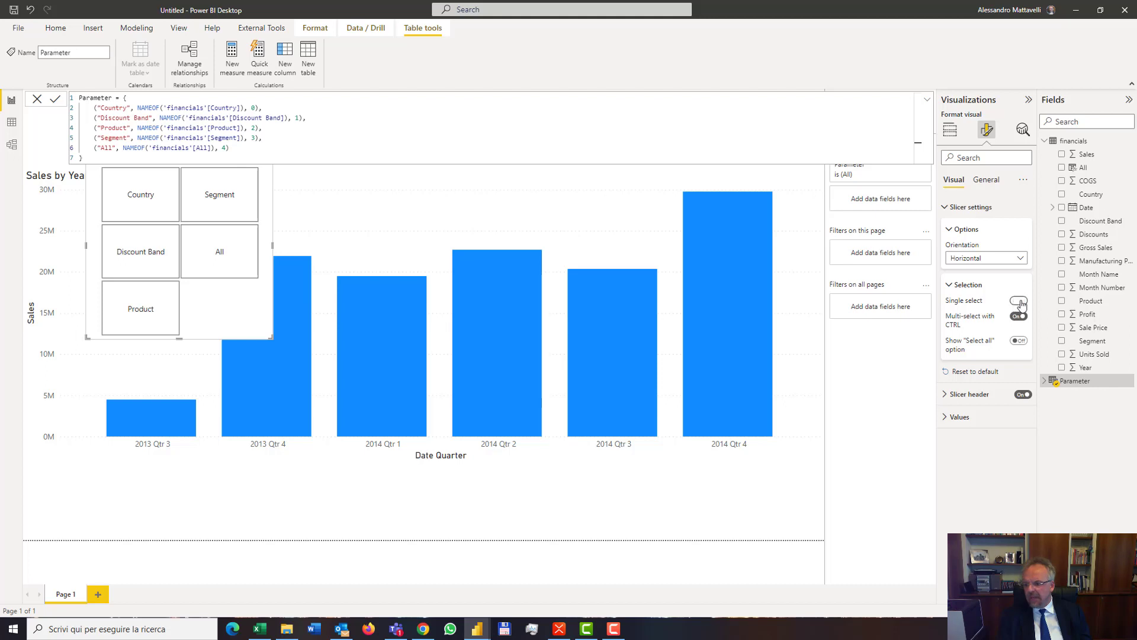
pyautogui.click(1019, 301)
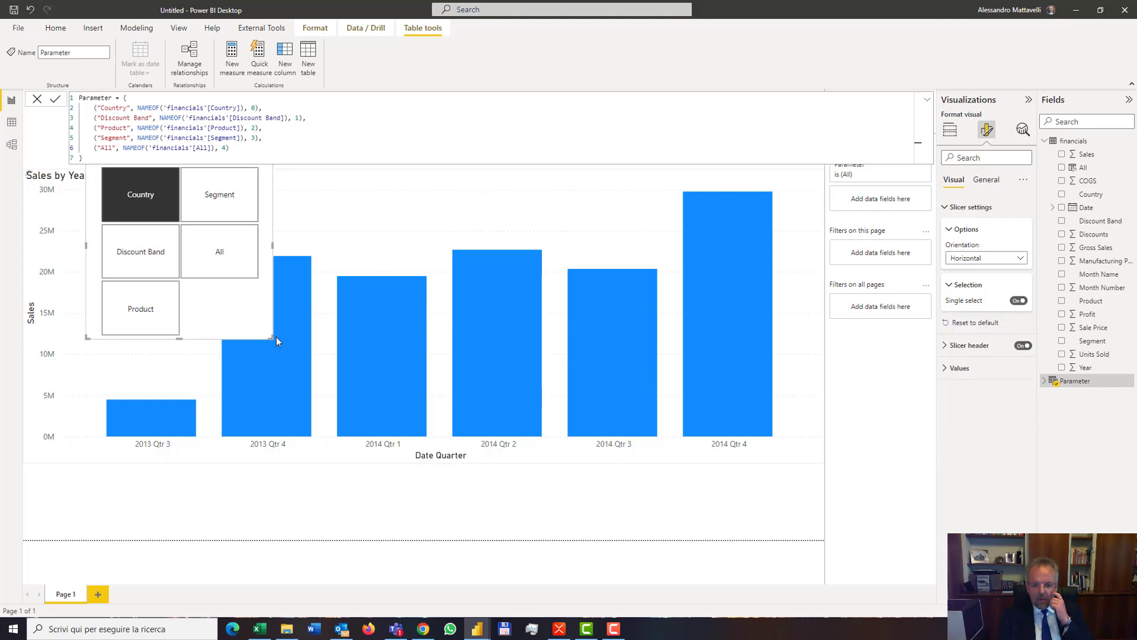
# Step: Shrink the slicer and move it above the chart's left end, then widen it until all five options fit in one row
pyautogui.moveTo(271, 337); pyautogui.dragTo(261, 176)
pyautogui.click(123, 125)
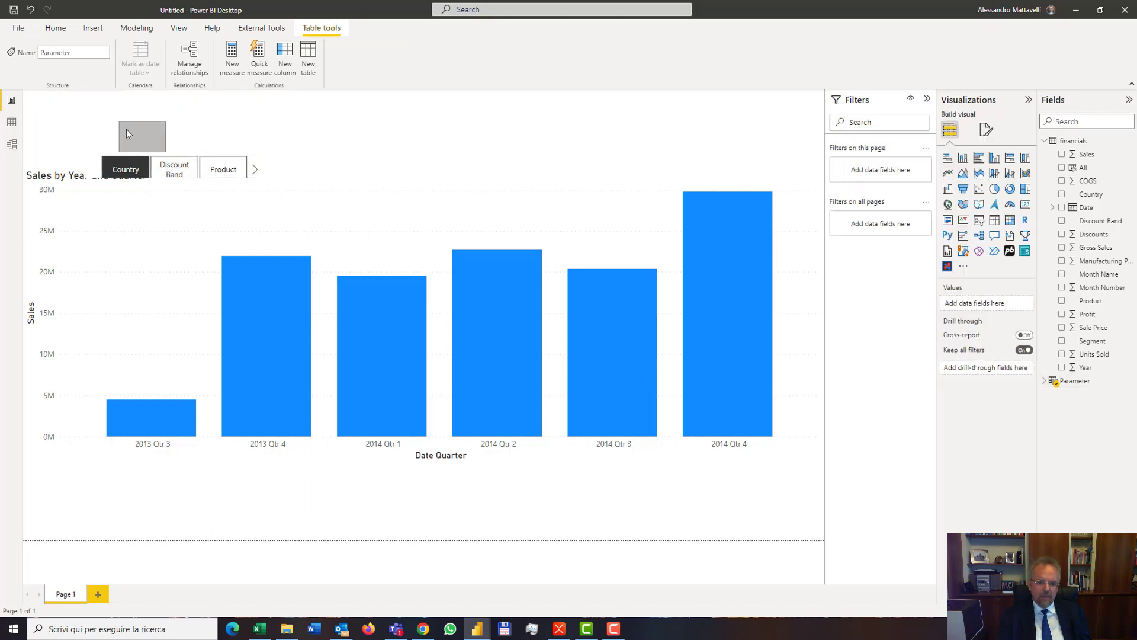
pyautogui.click(134, 156)
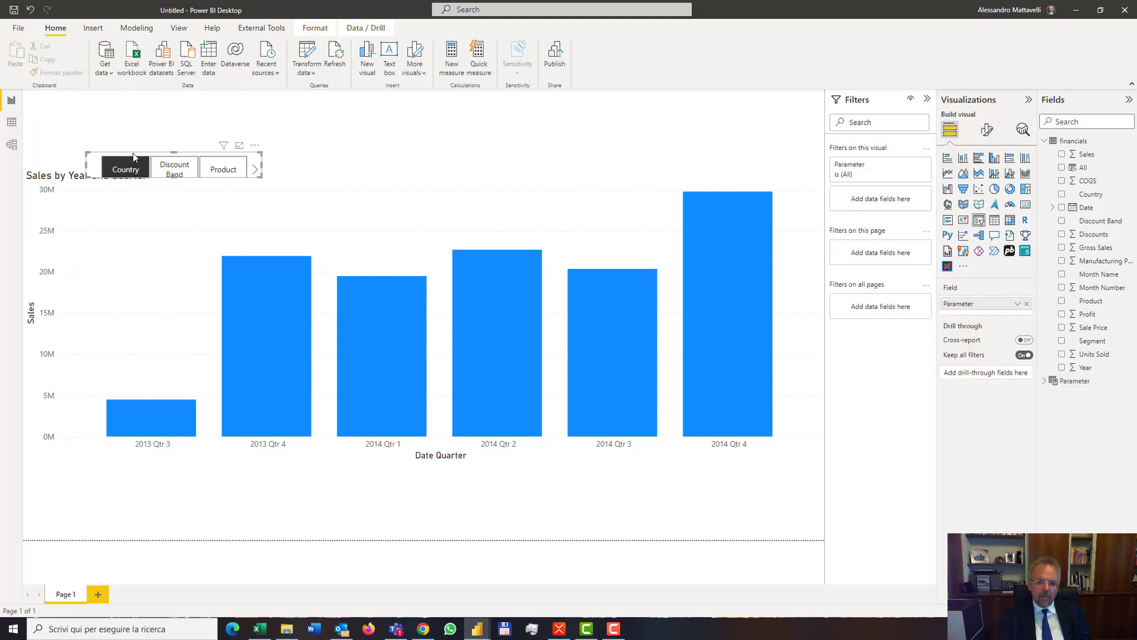
pyautogui.moveTo(133, 155); pyautogui.dragTo(74, 128)
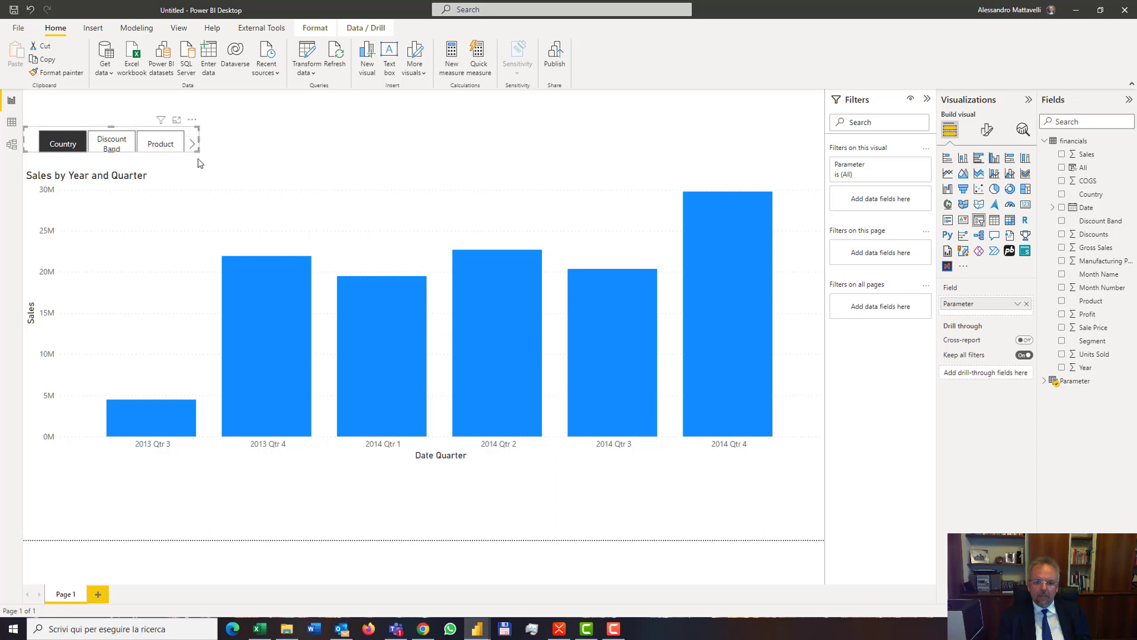
pyautogui.moveTo(207, 158); pyautogui.dragTo(216, 162)
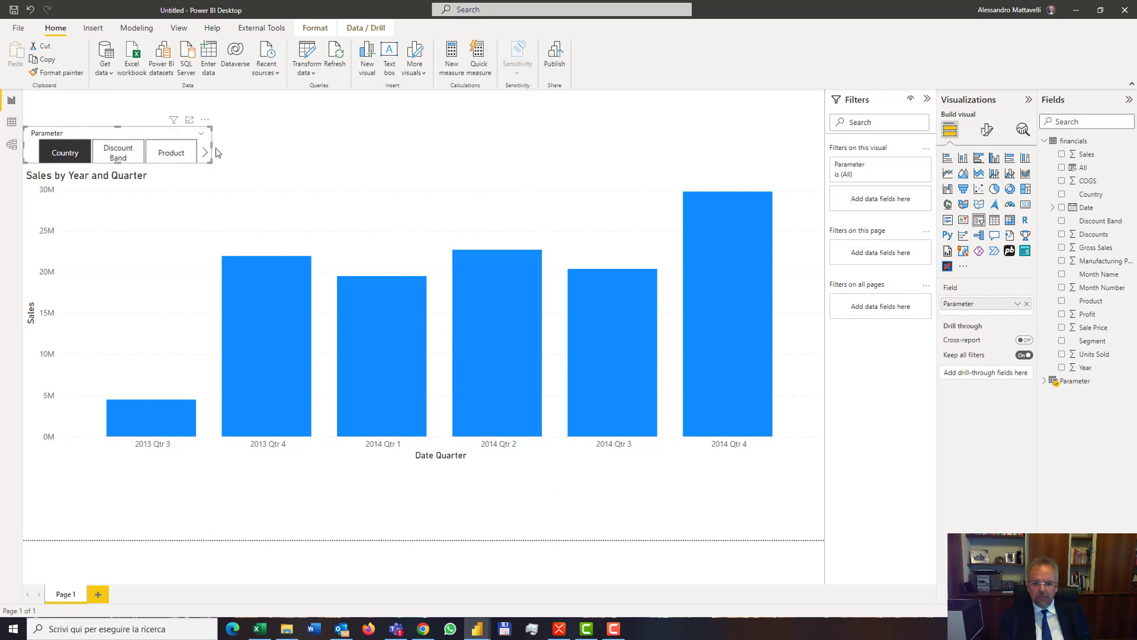
pyautogui.moveTo(454, 152); pyautogui.dragTo(569, 152)
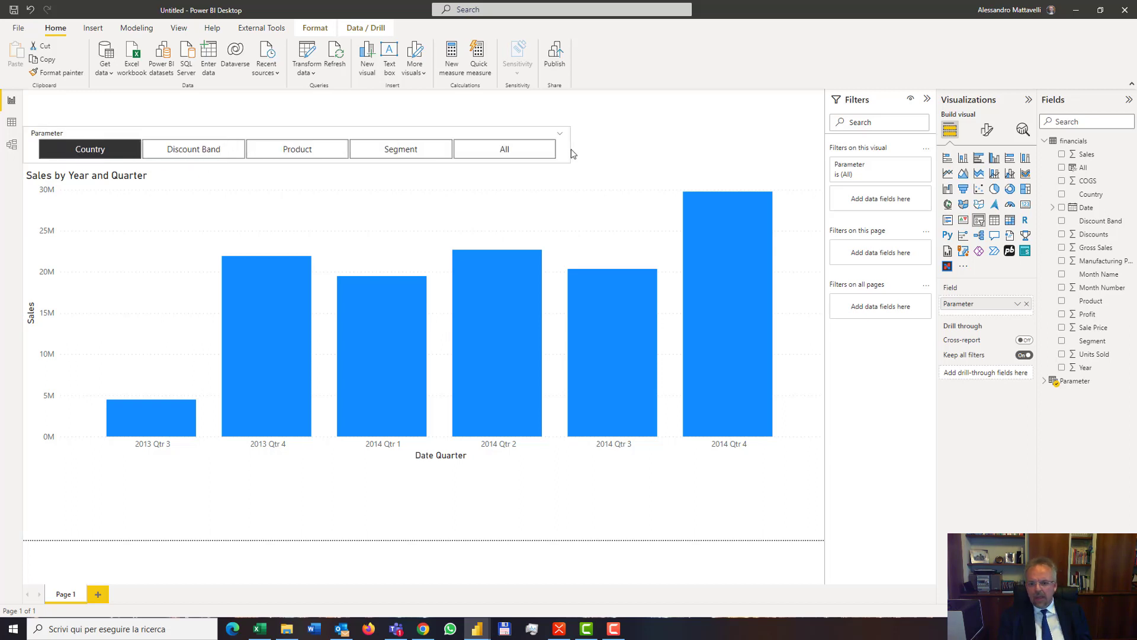
pyautogui.click(620, 154)
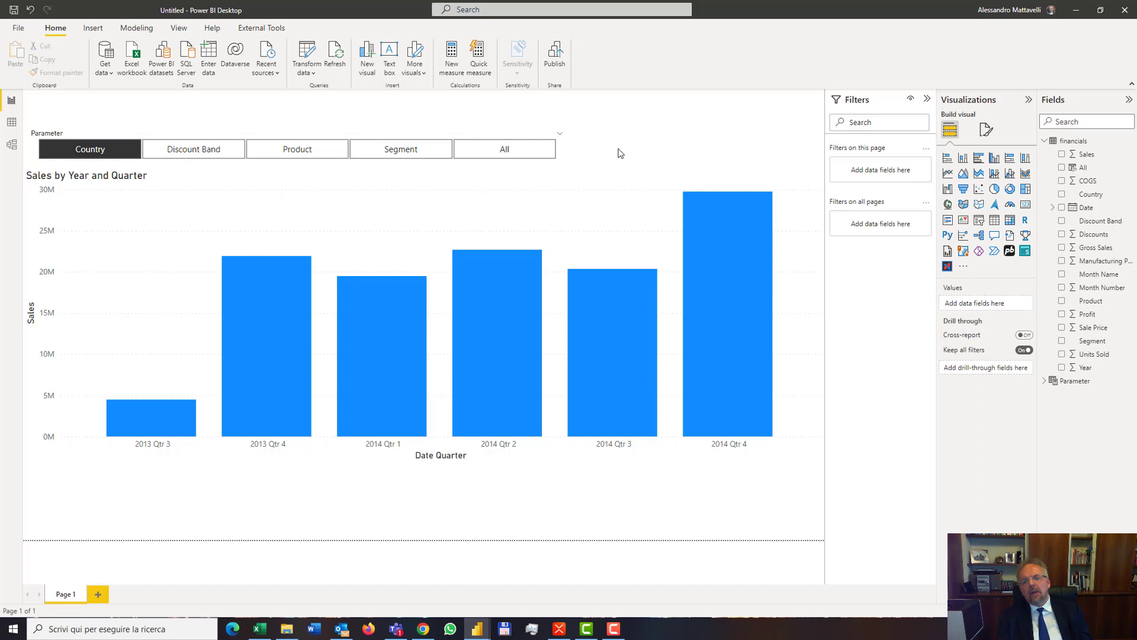
# Step: Use the Parameter field as the legend of the sales column chart
pyautogui.click(539, 219)
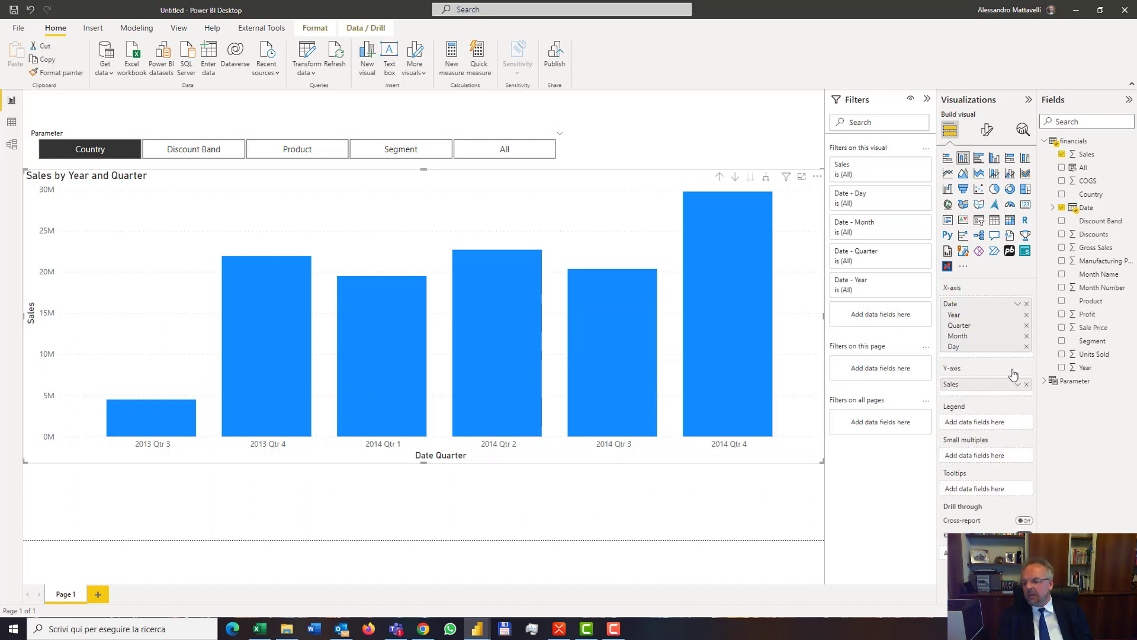
pyautogui.click(81, 145)
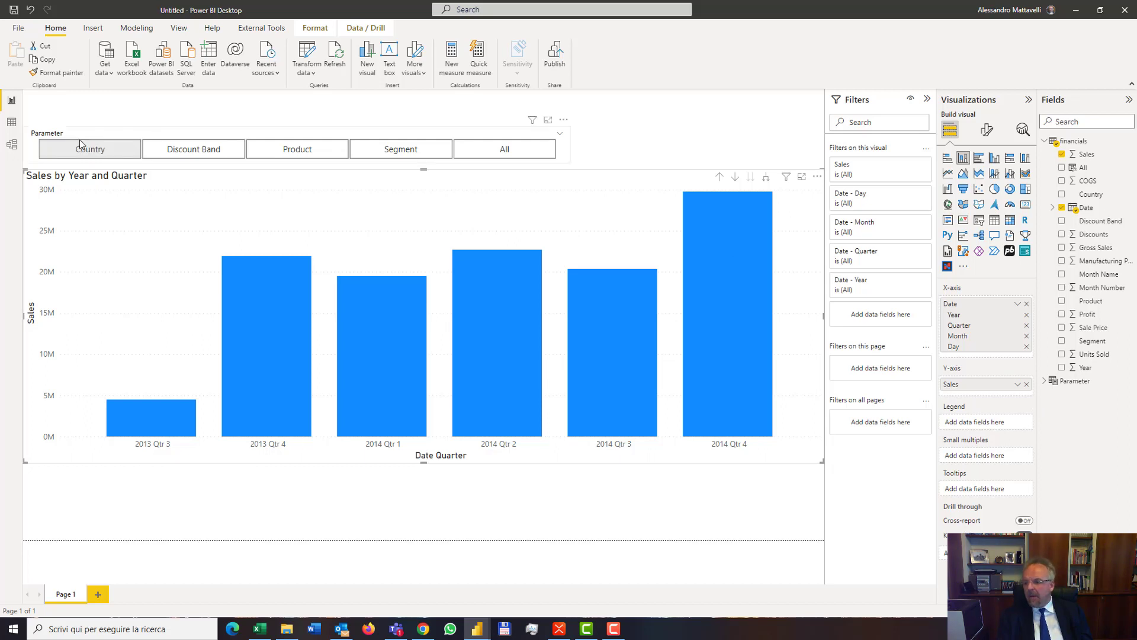
pyautogui.click(1044, 382)
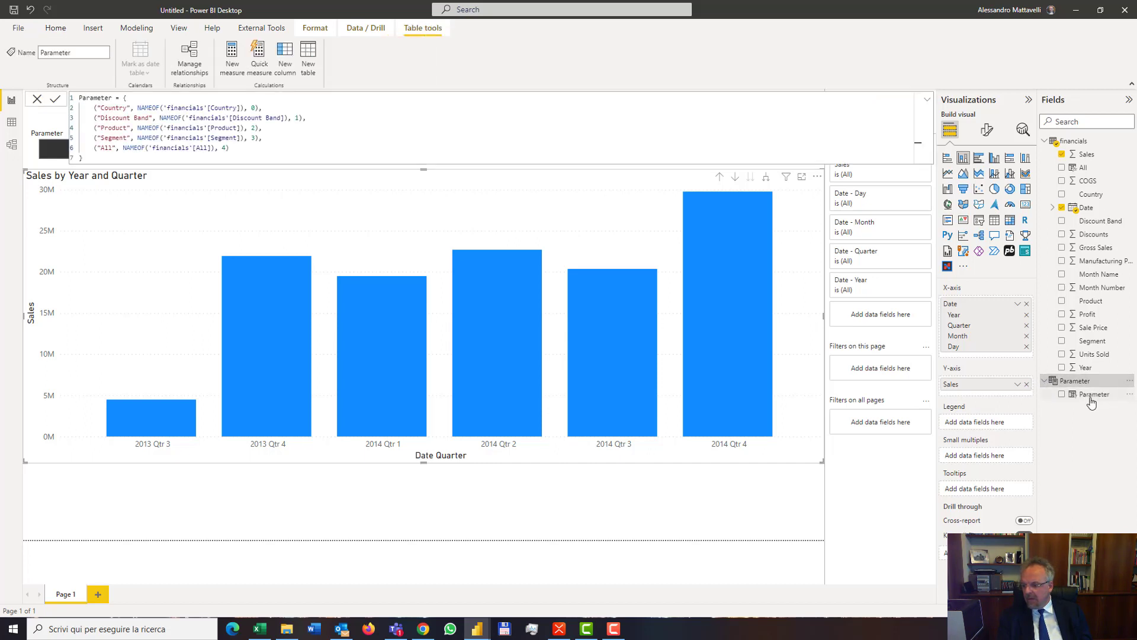
pyautogui.moveTo(1086, 400); pyautogui.dragTo(988, 429)
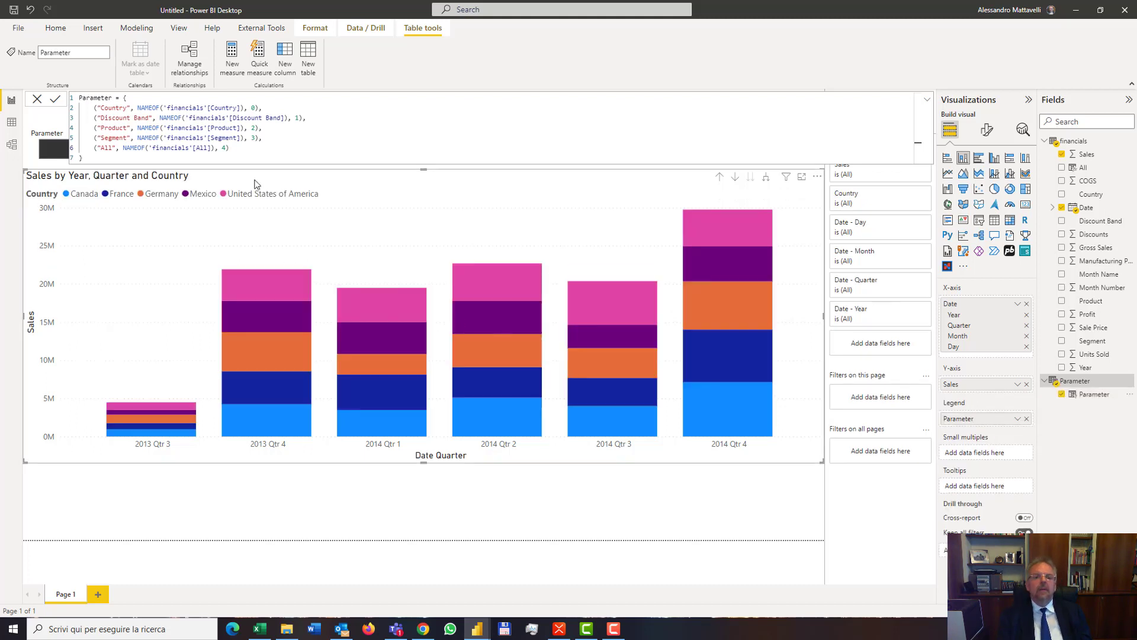
# Step: Turn on data labels and total labels for the column chart
pyautogui.click(984, 132)
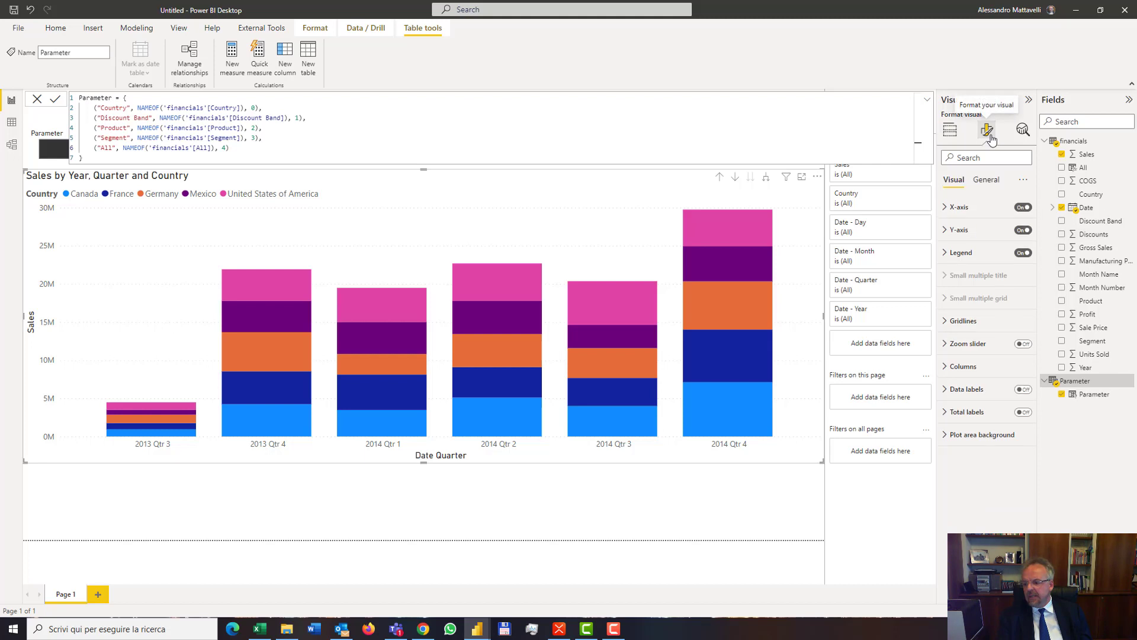
pyautogui.click(1023, 390)
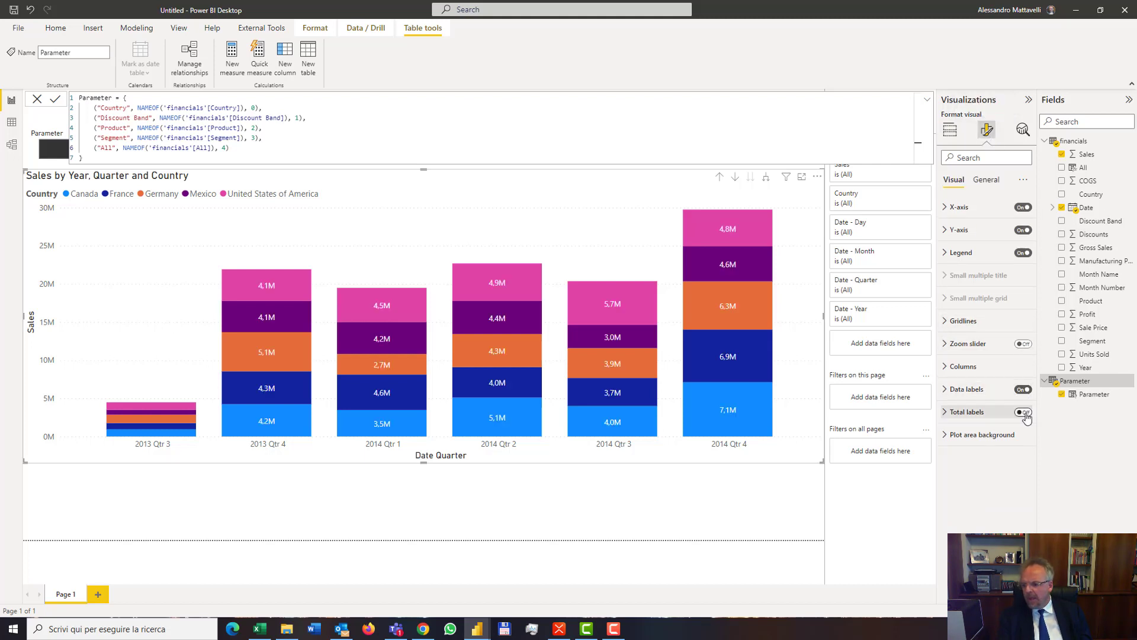
pyautogui.click(1025, 415)
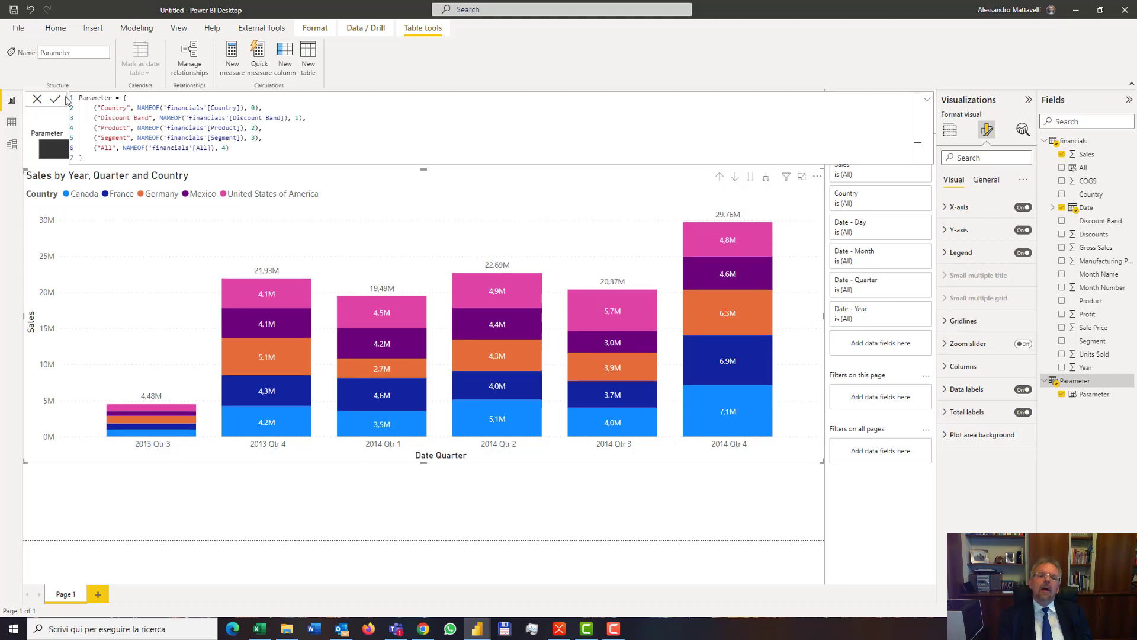
# Step: Close the parameter's formula and switch the chart breakdown with the slicer through Discount Band, Product and Segment, ending on All
pyautogui.click(39, 101)
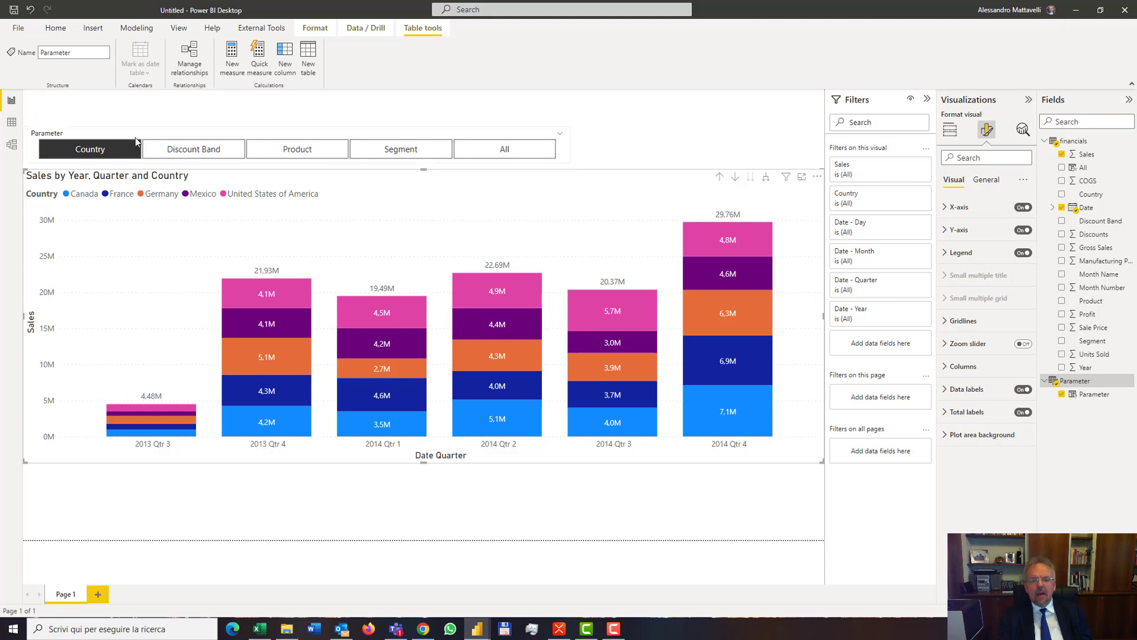
pyautogui.click(122, 150)
pyautogui.click(85, 155)
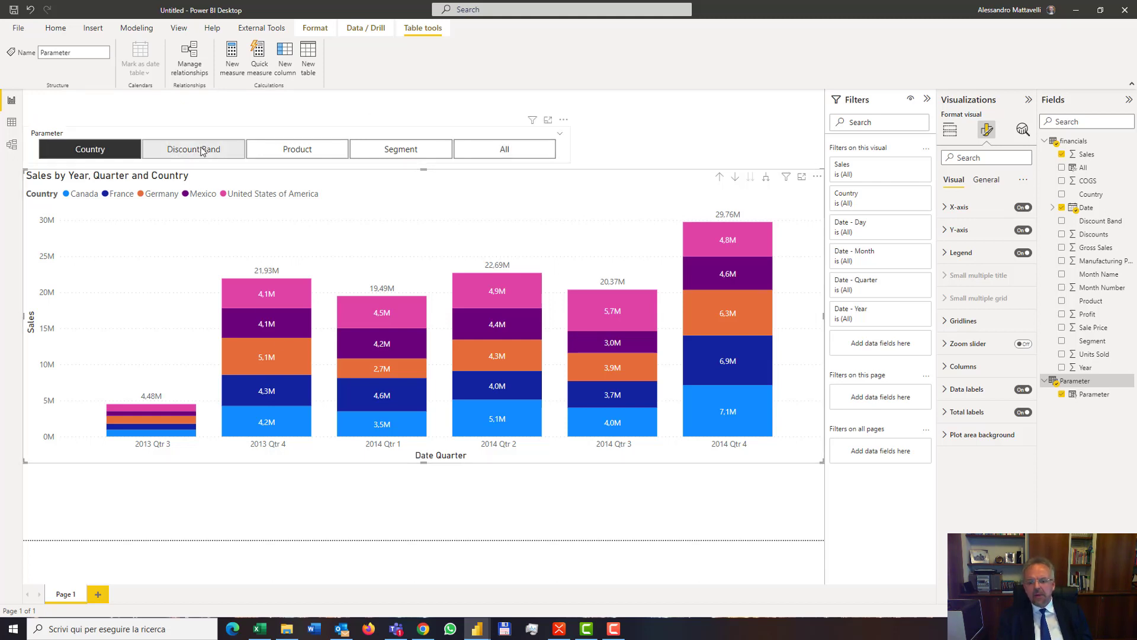
pyautogui.click(201, 154)
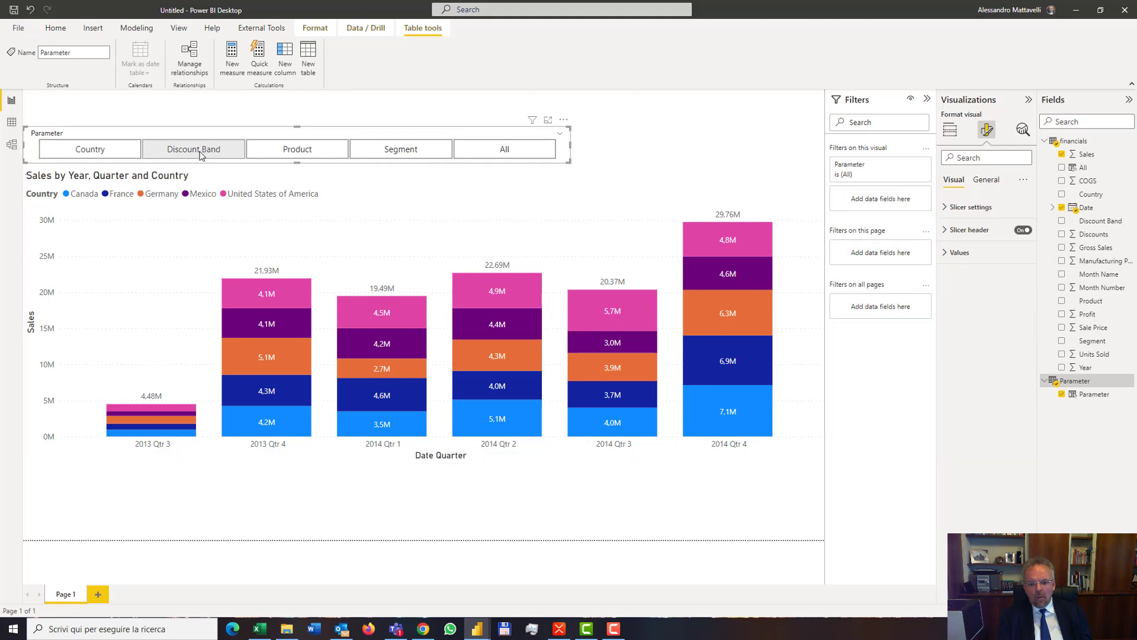
pyautogui.click(243, 152)
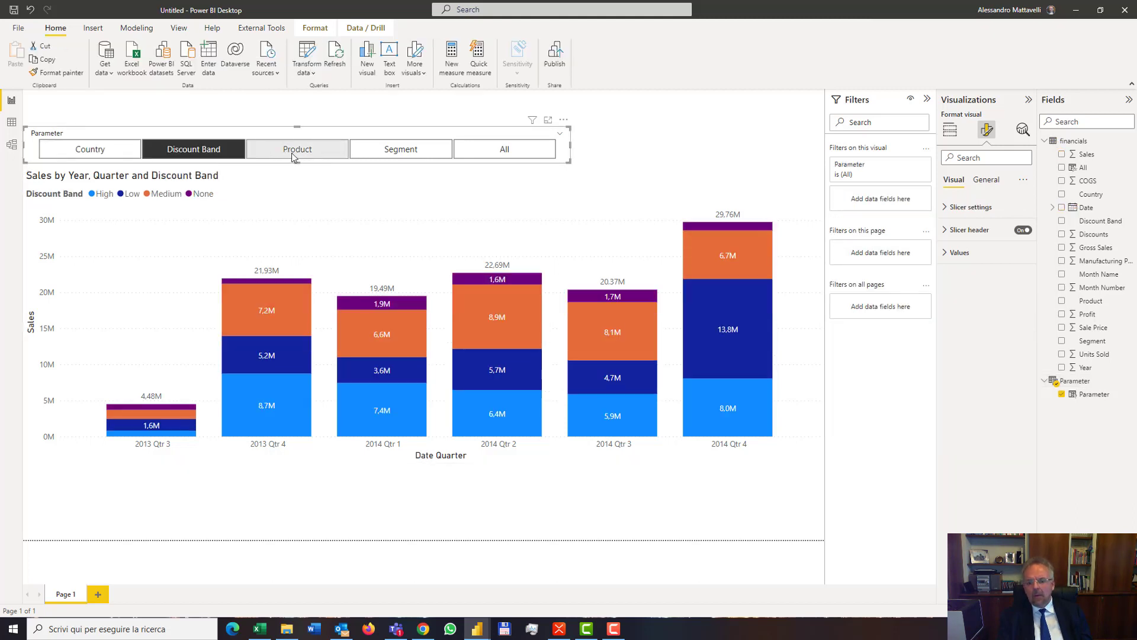
pyautogui.click(291, 155)
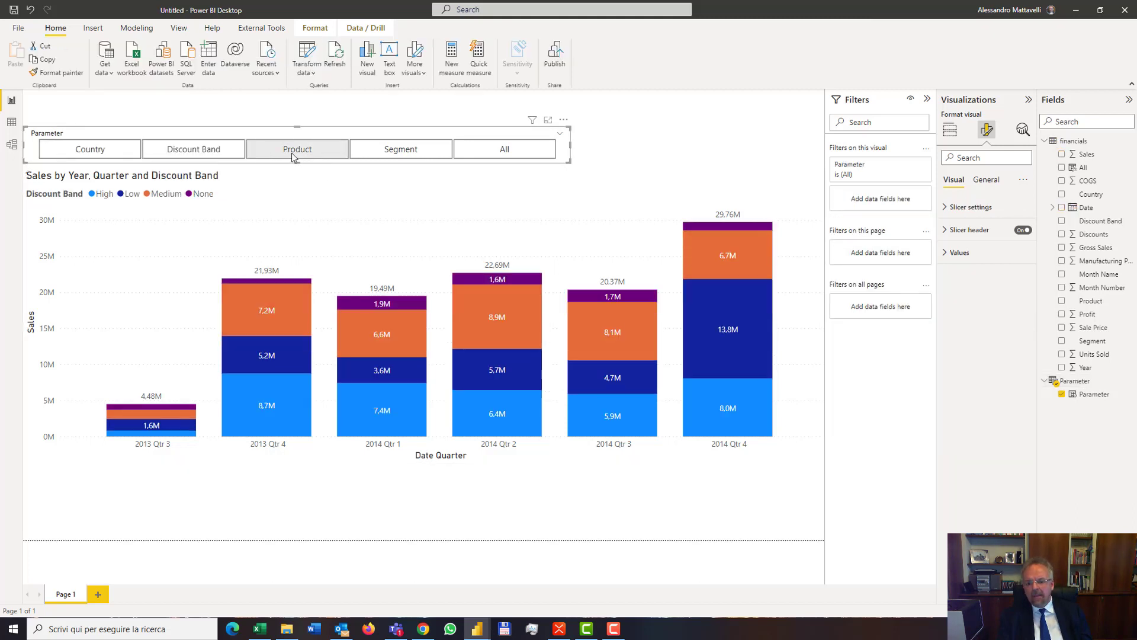
pyautogui.click(410, 153)
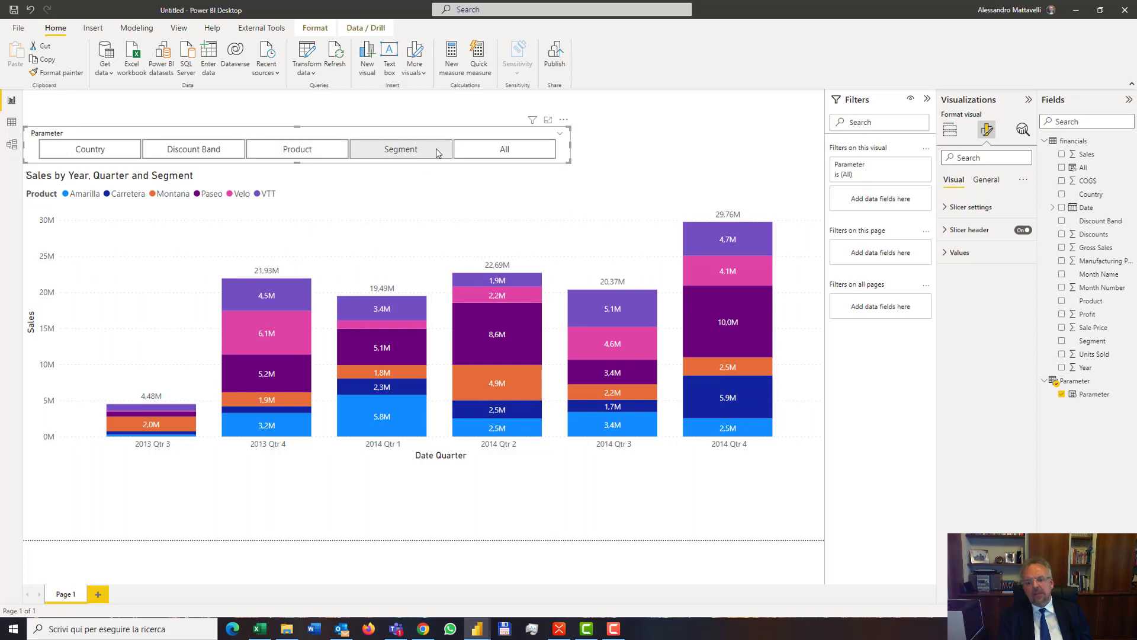
pyautogui.click(515, 153)
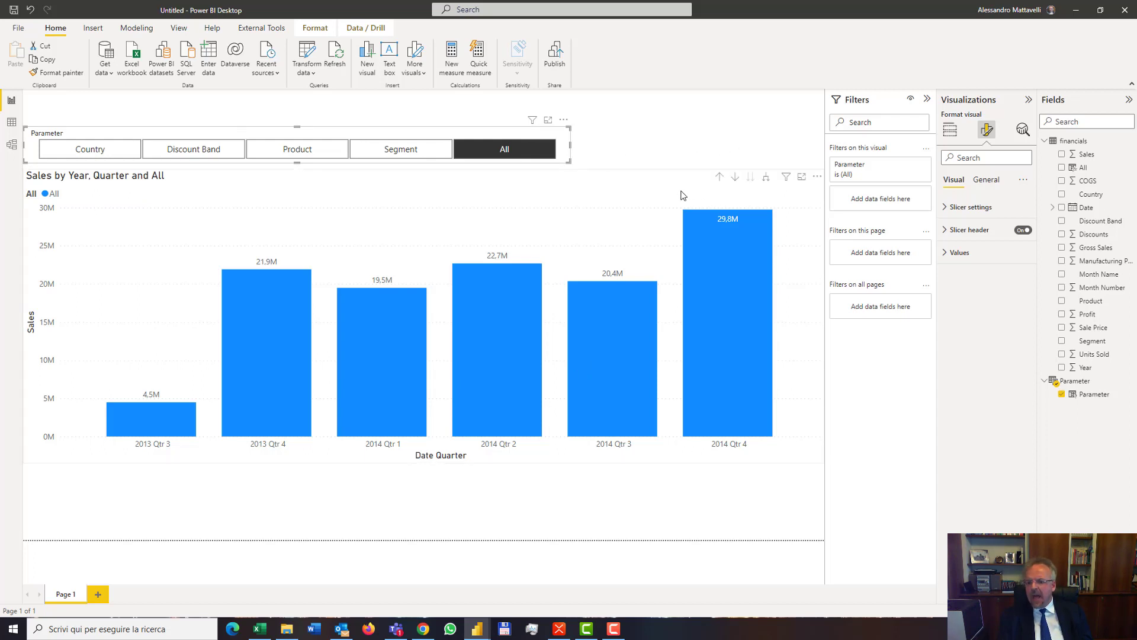
# Step: Convert the quarterly sales column chart to a ribbon chart and switch the slicer to Segment
pyautogui.click(649, 179)
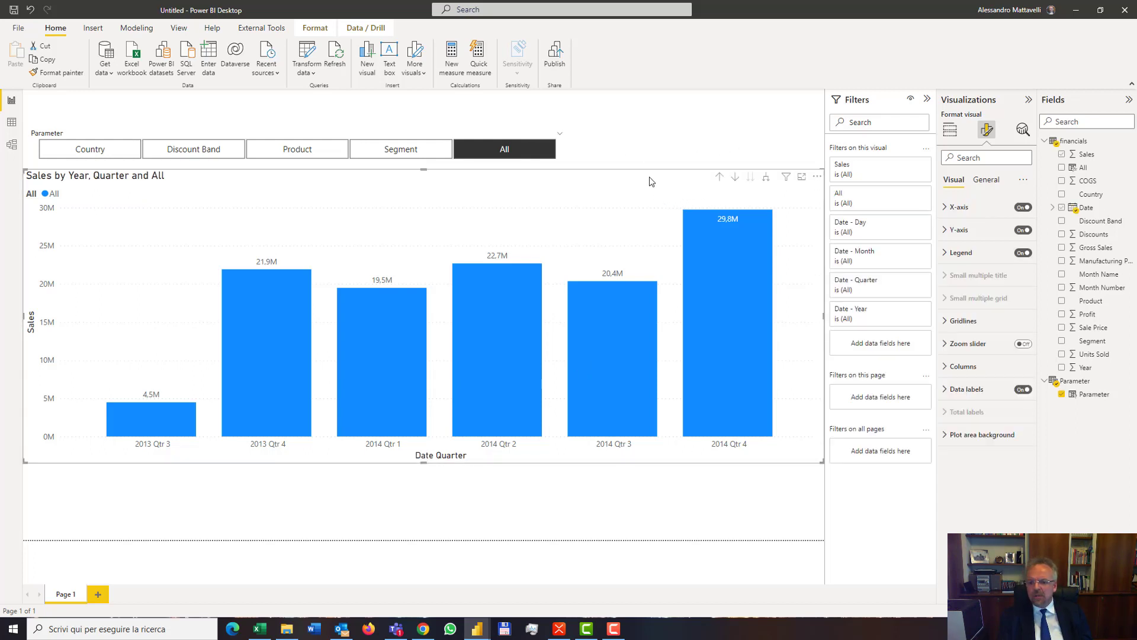
pyautogui.click(950, 131)
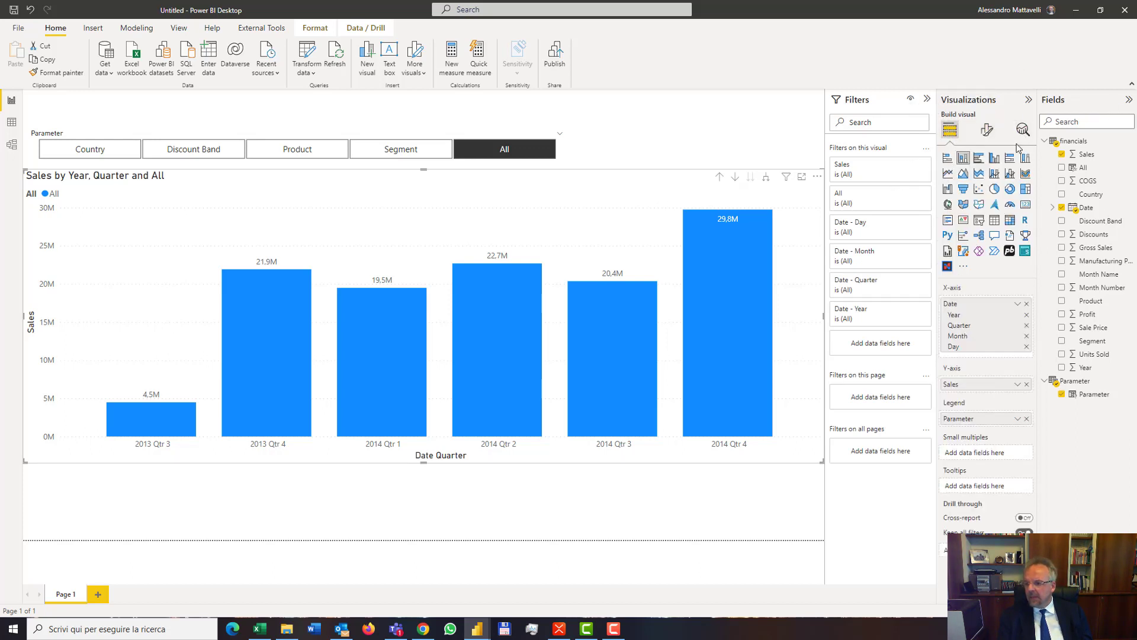
pyautogui.click(1026, 174)
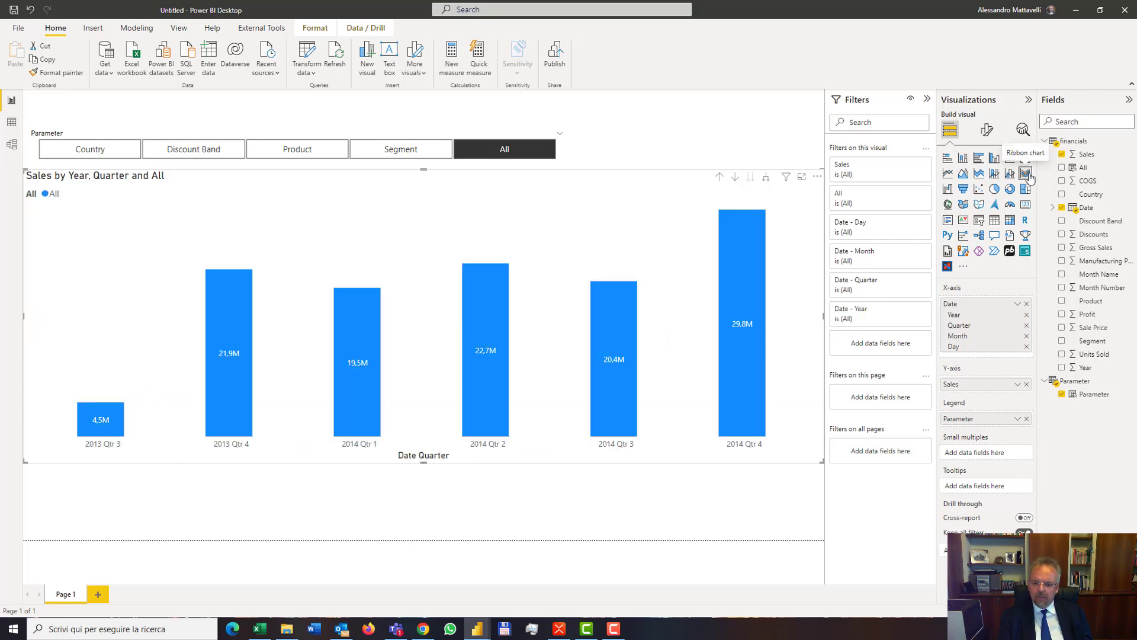
pyautogui.click(413, 151)
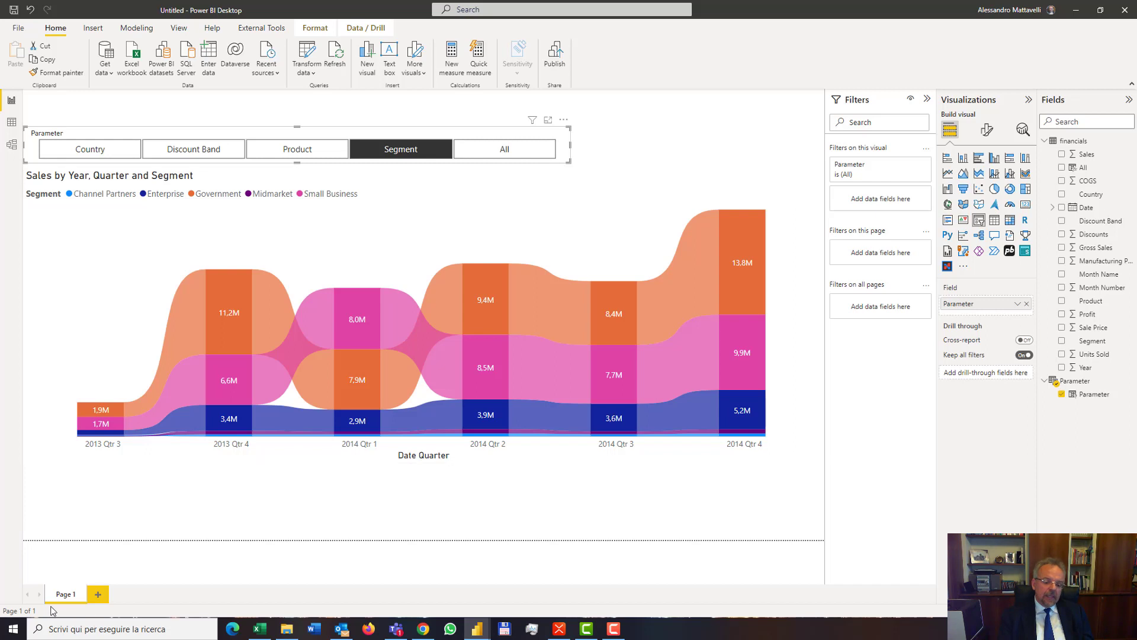
# Step: Rename the report page containing the ribbon chart as Sales
pyautogui.doubleClick(65, 595)
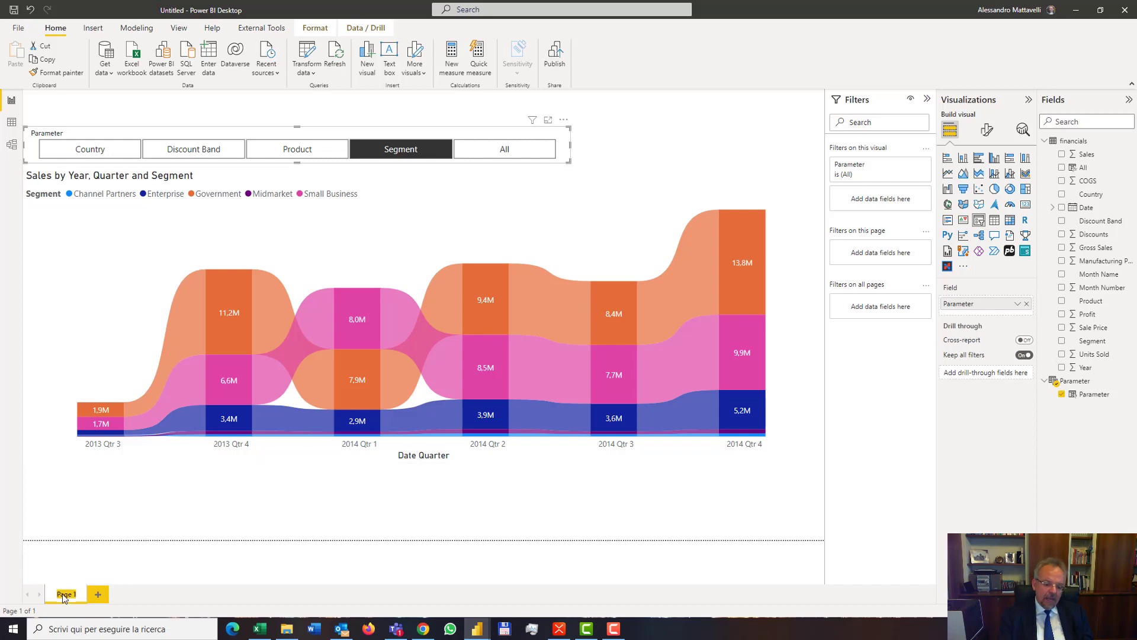
pyautogui.write('Sa')
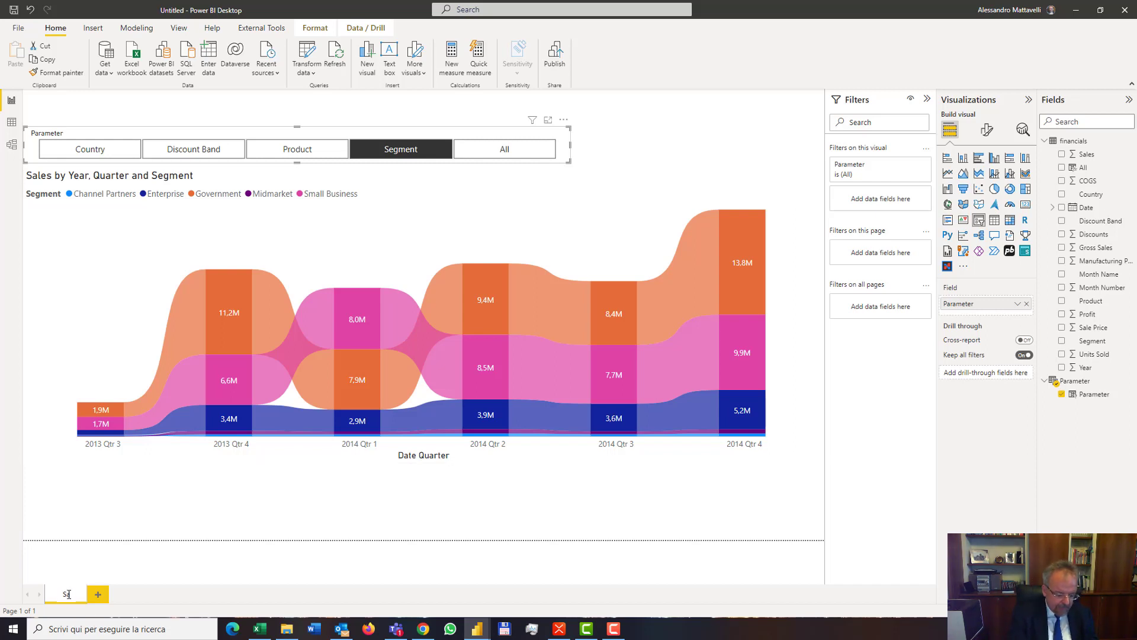
pyautogui.write('les')
pyautogui.press('Return')
# Step: Add a second report page and name it Details
pyautogui.click(93, 594)
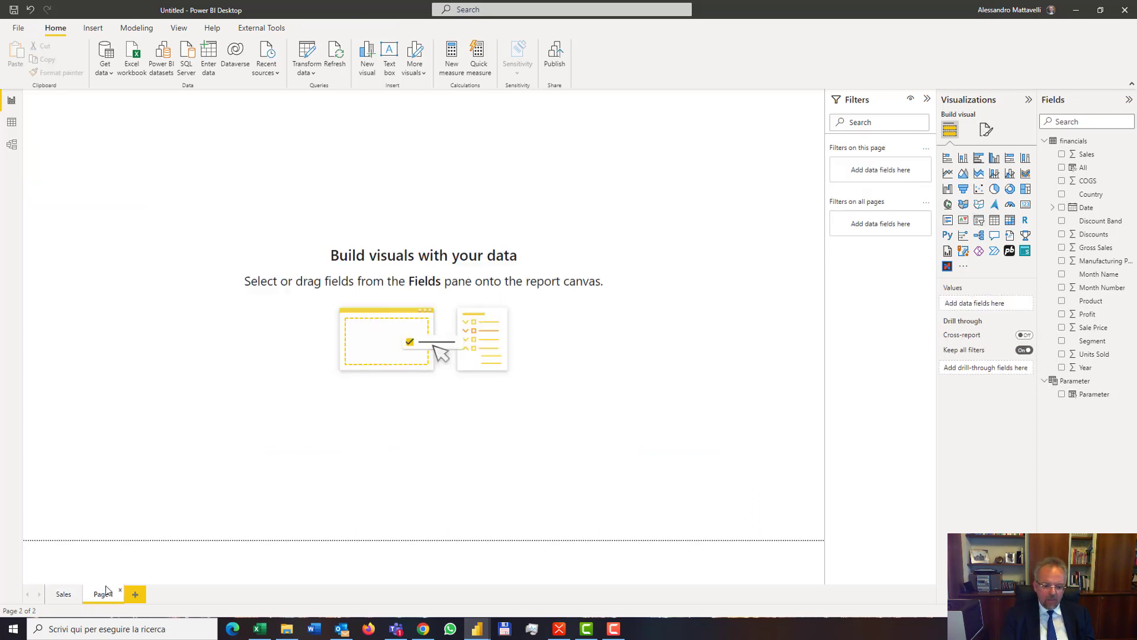
pyautogui.doubleClick(101, 594)
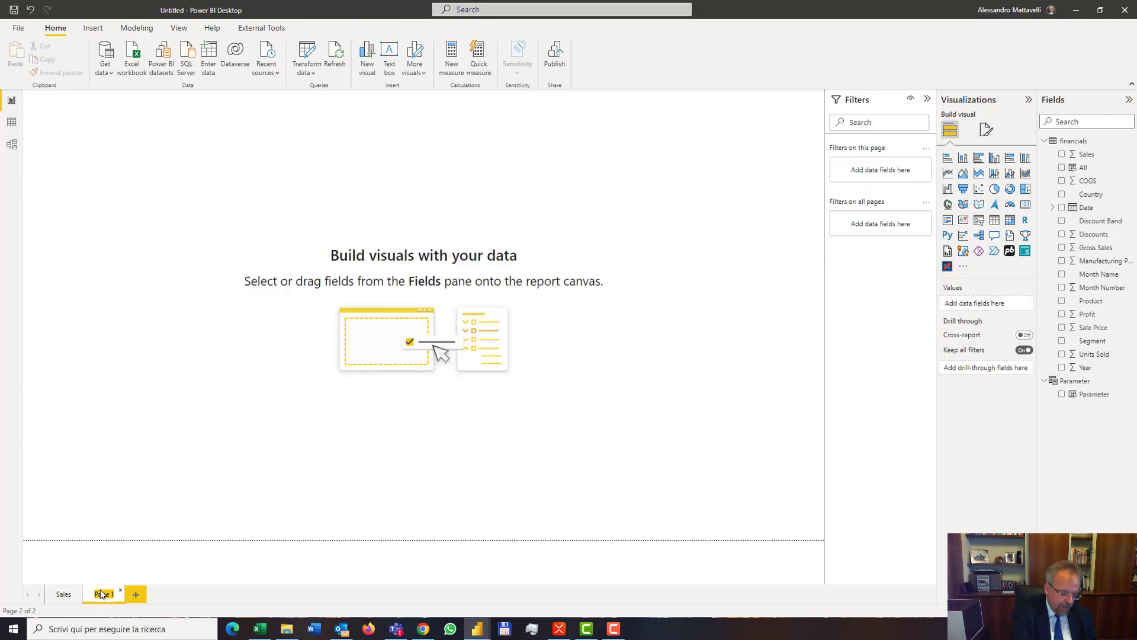
pyautogui.press('BackSpace')
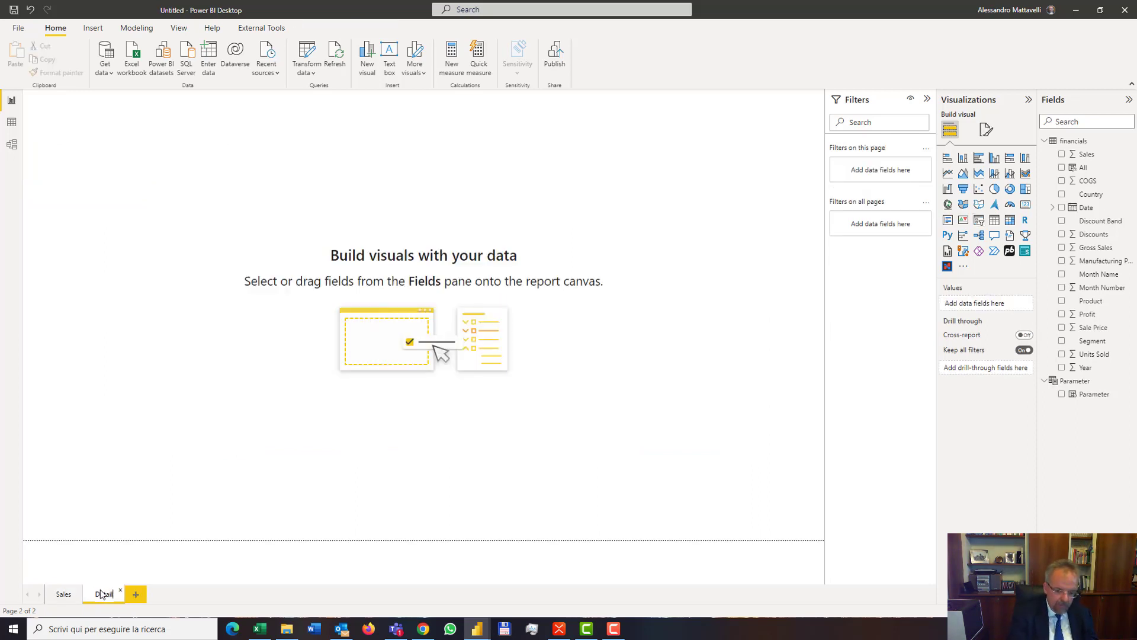
pyautogui.write('Details')
# Step: Allow the Details page to be used as a tooltip and check its canvas settings
pyautogui.click(986, 129)
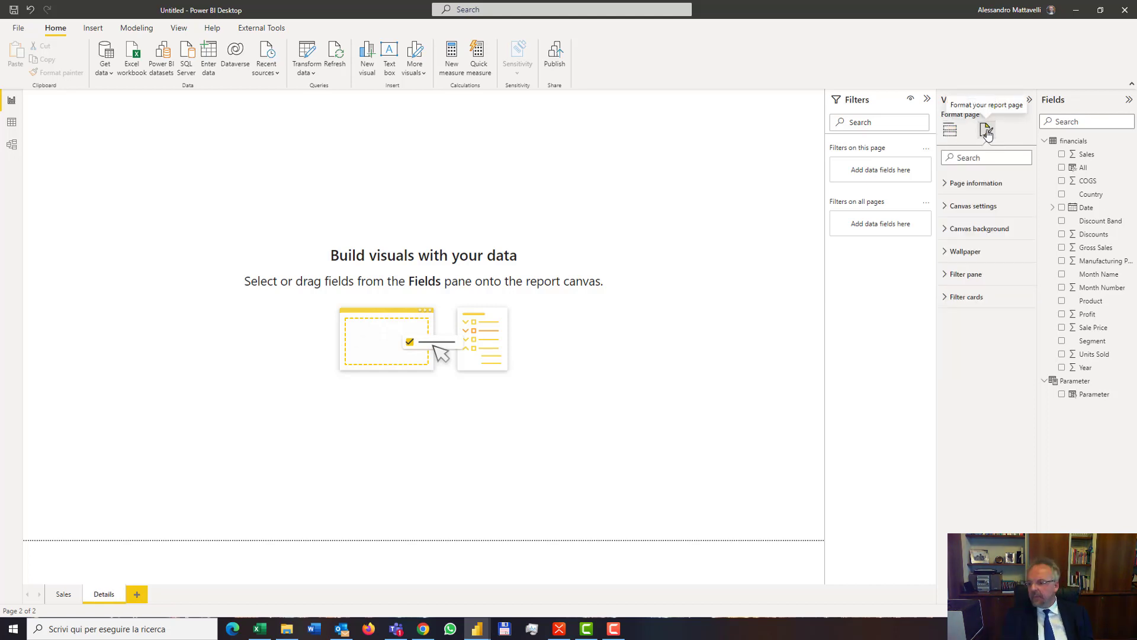
pyautogui.click(974, 183)
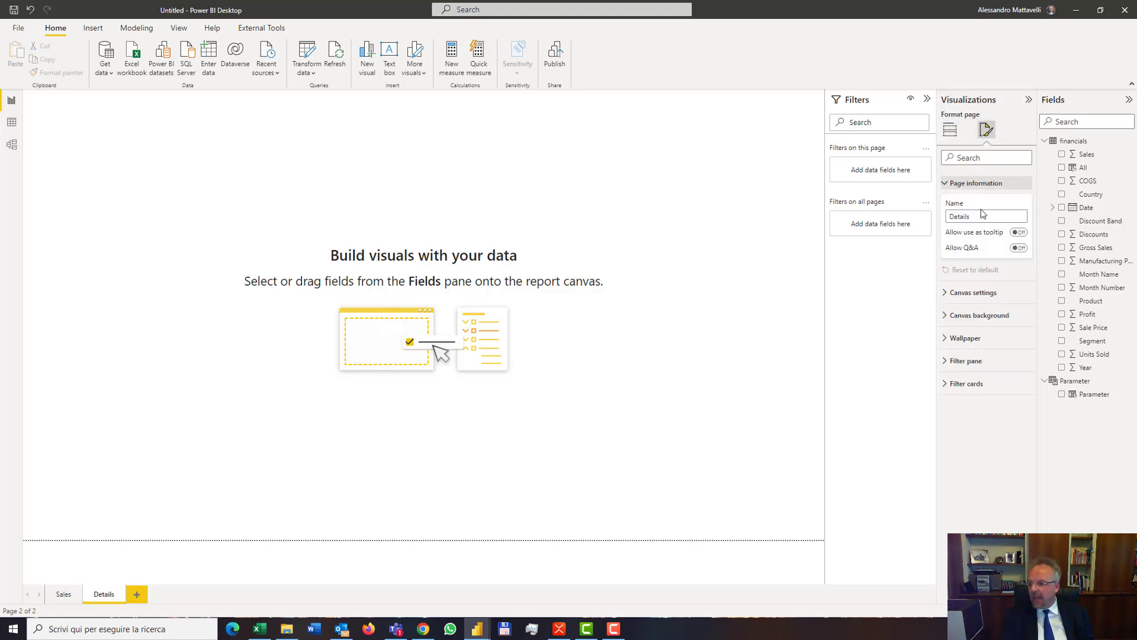
pyautogui.click(1020, 233)
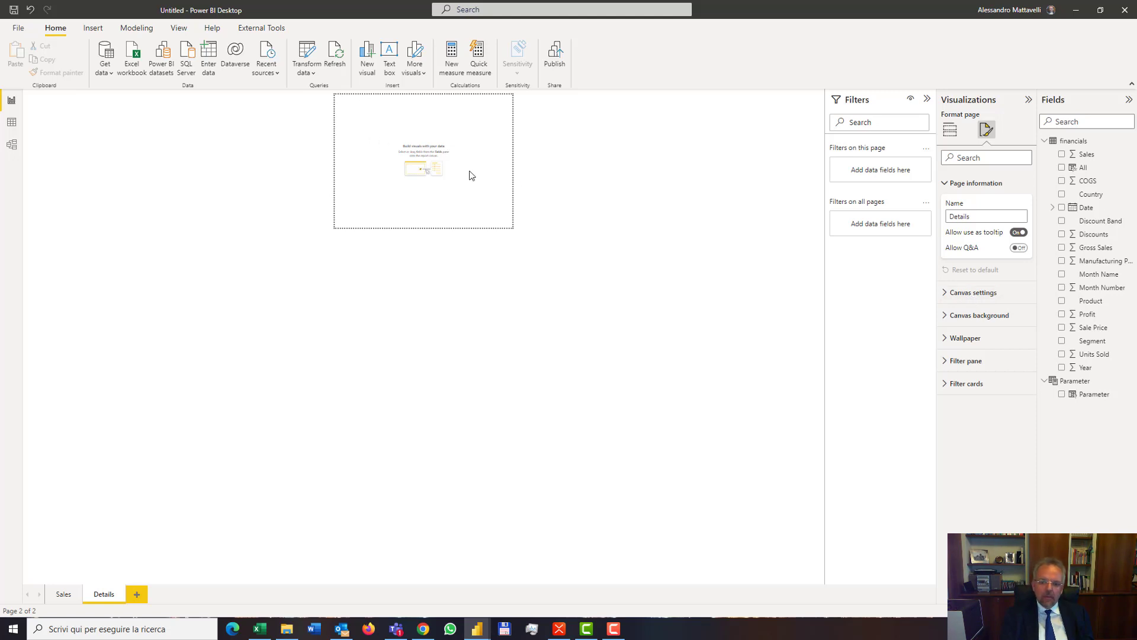
pyautogui.click(970, 292)
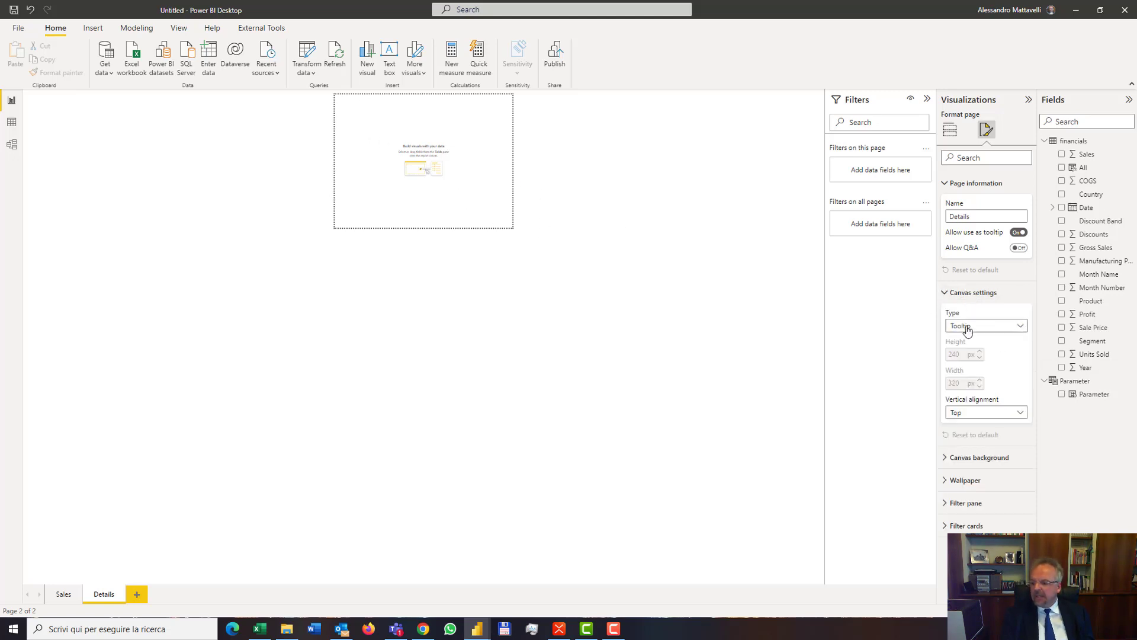
pyautogui.click(965, 294)
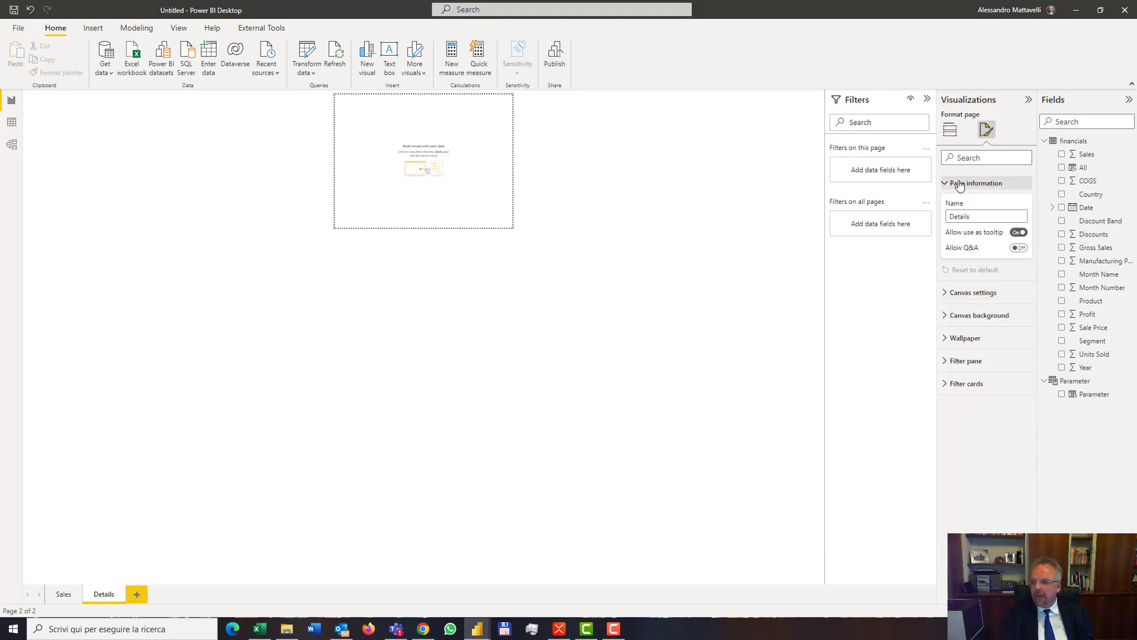
# Step: Add a multi-row card to the tooltip page and resize it to the full page width, covering about the upper two thirds
pyautogui.click(952, 135)
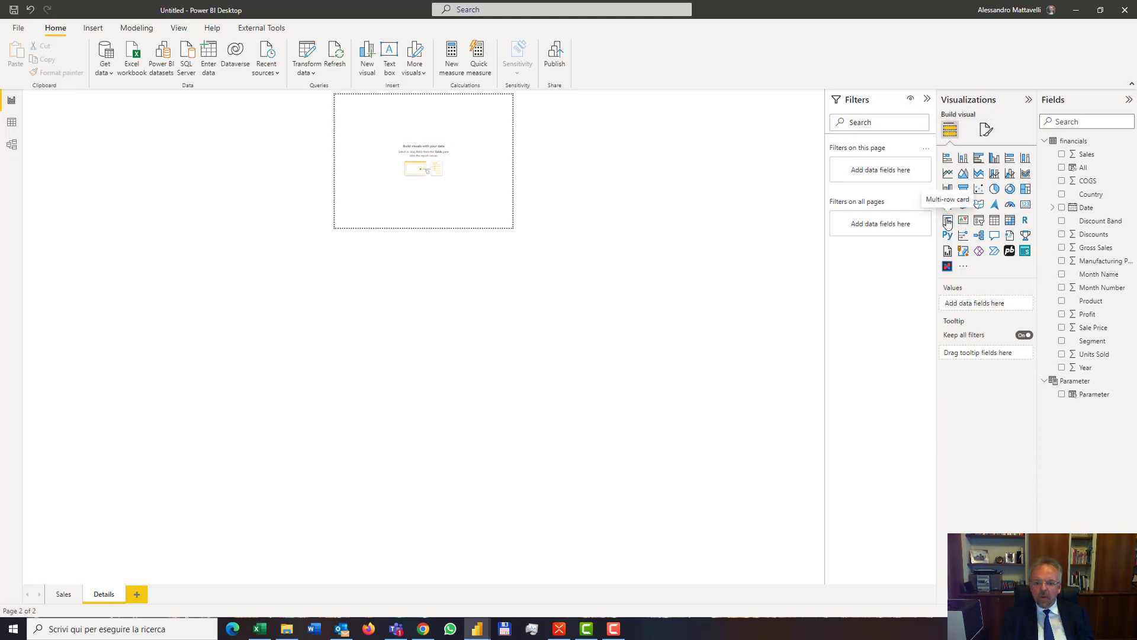
pyautogui.click(947, 221)
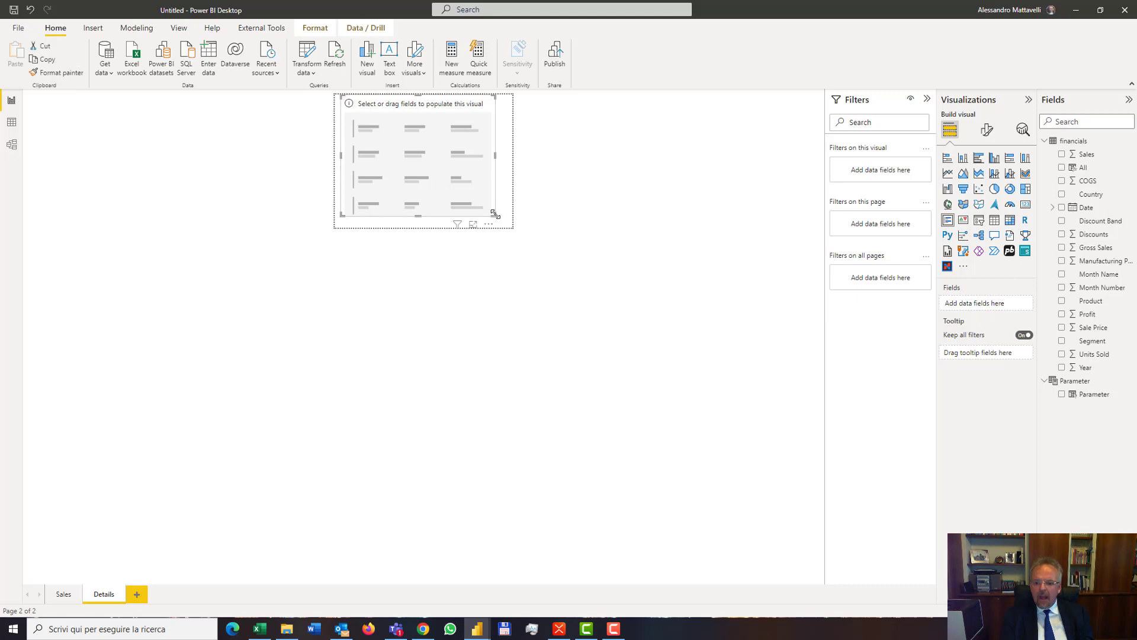
pyautogui.moveTo(494, 214); pyautogui.dragTo(517, 179)
pyautogui.moveTo(341, 137); pyautogui.dragTo(334, 138)
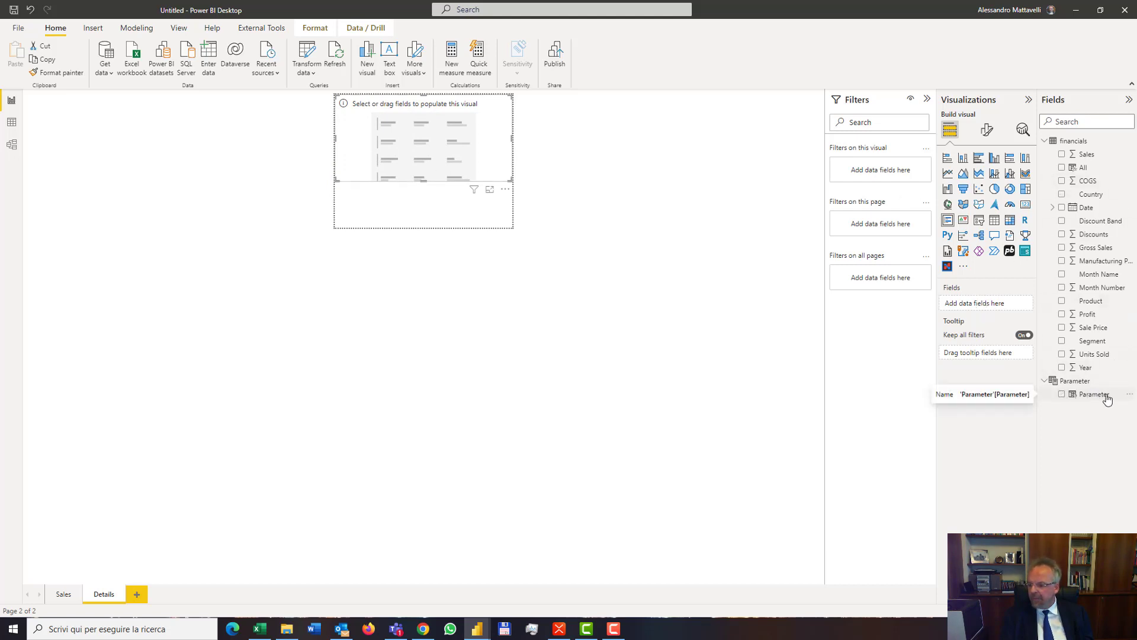
# Step: Fill the multi-row card with the Parameter, Sales, COGS, Profit and Units Sold fields
pyautogui.moveTo(1107, 400); pyautogui.dragTo(983, 304)
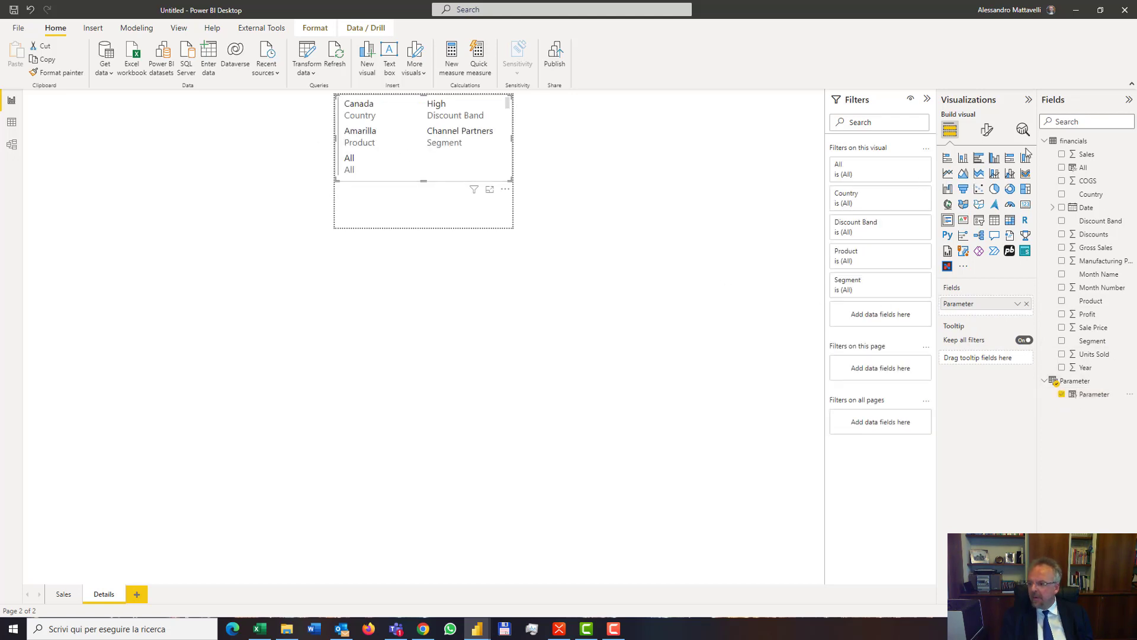
pyautogui.click(1061, 155)
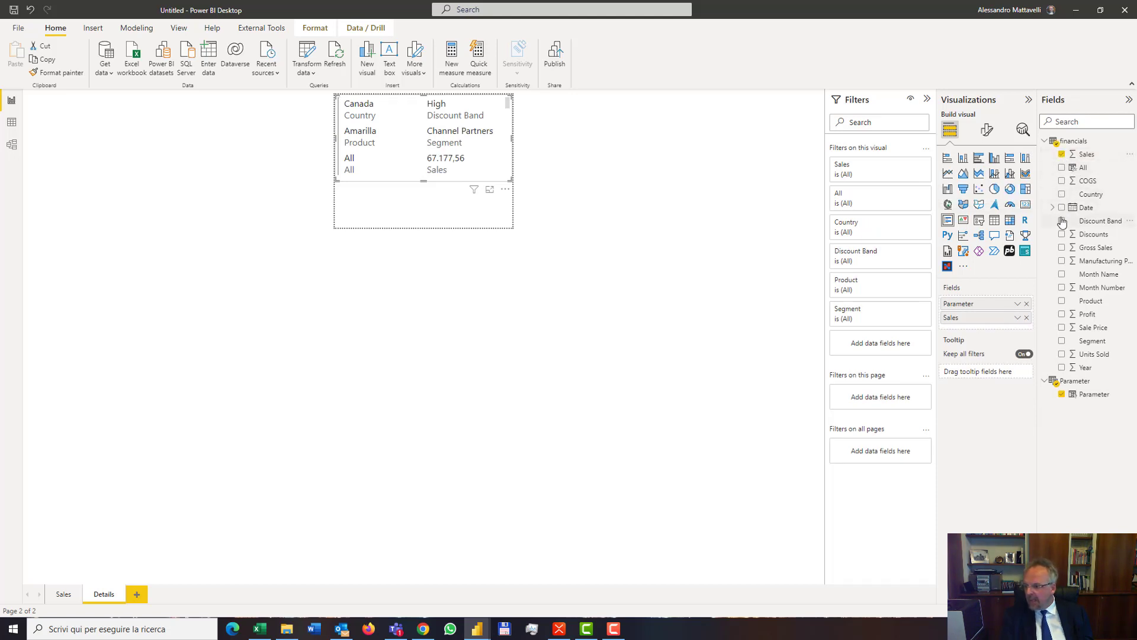
pyautogui.click(1062, 181)
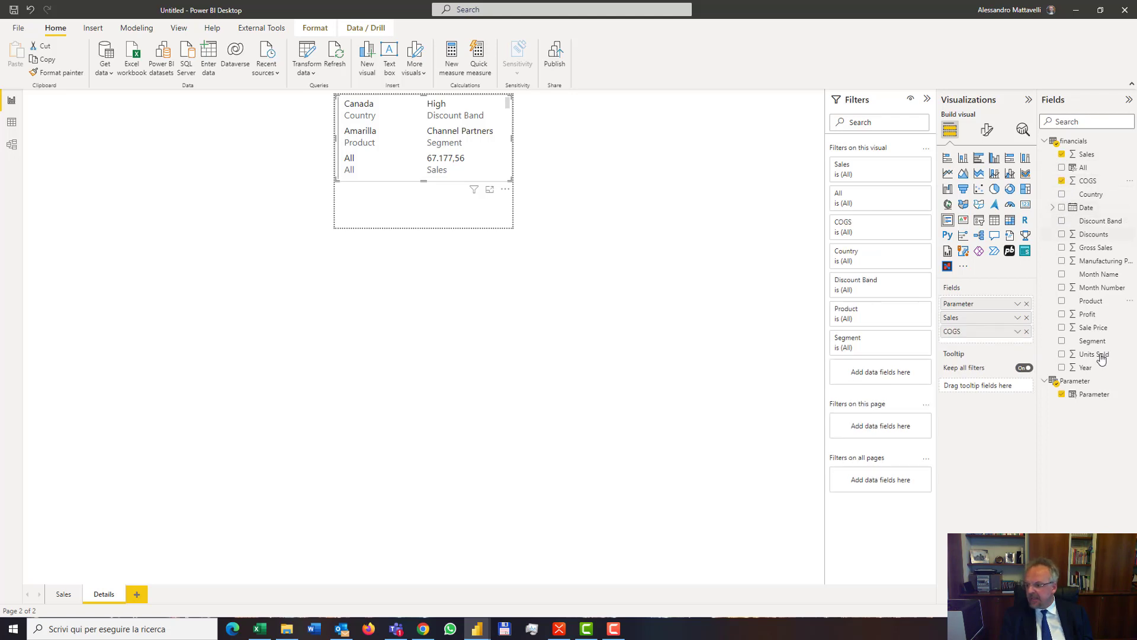
pyautogui.click(1062, 315)
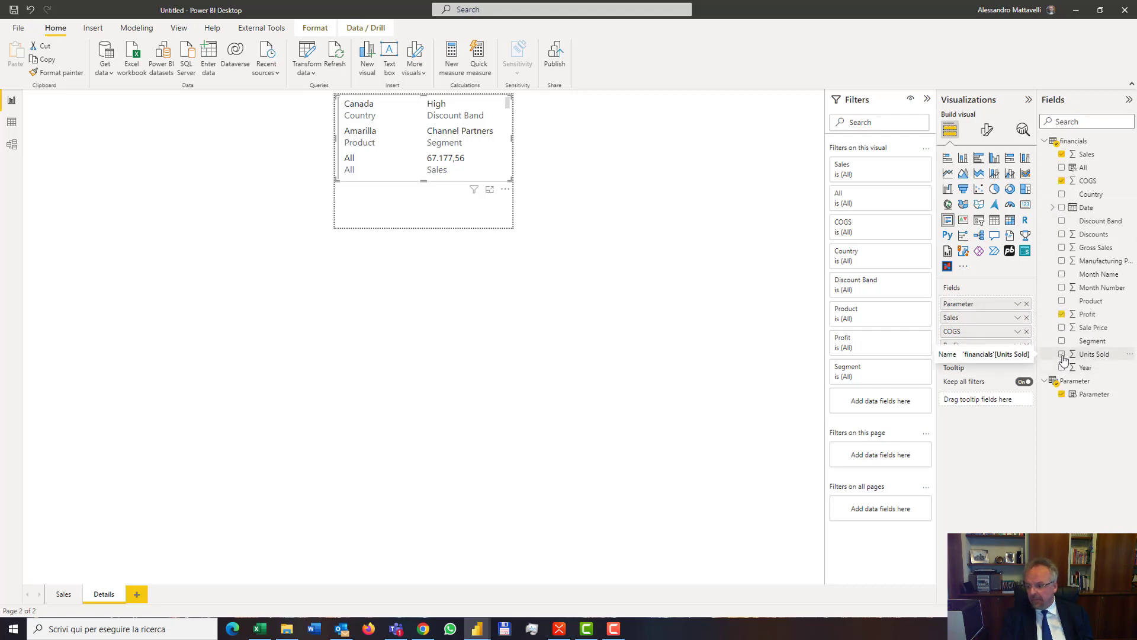
pyautogui.click(1062, 355)
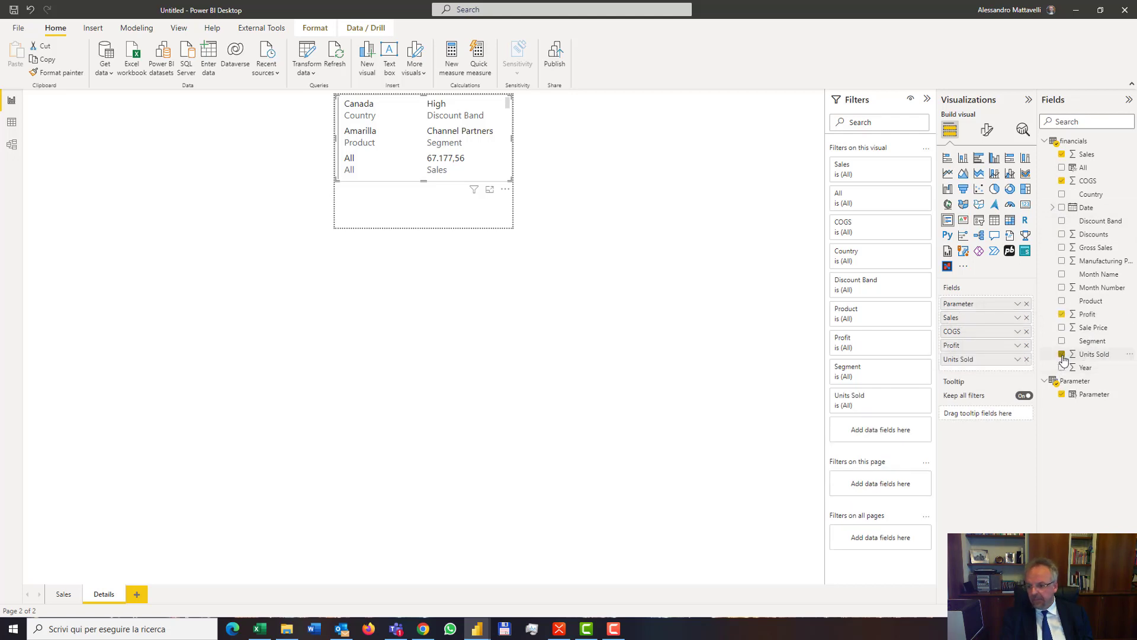
# Step: Add a line chart across the page width below the multi-row card, shortening the card to make room
pyautogui.click(424, 205)
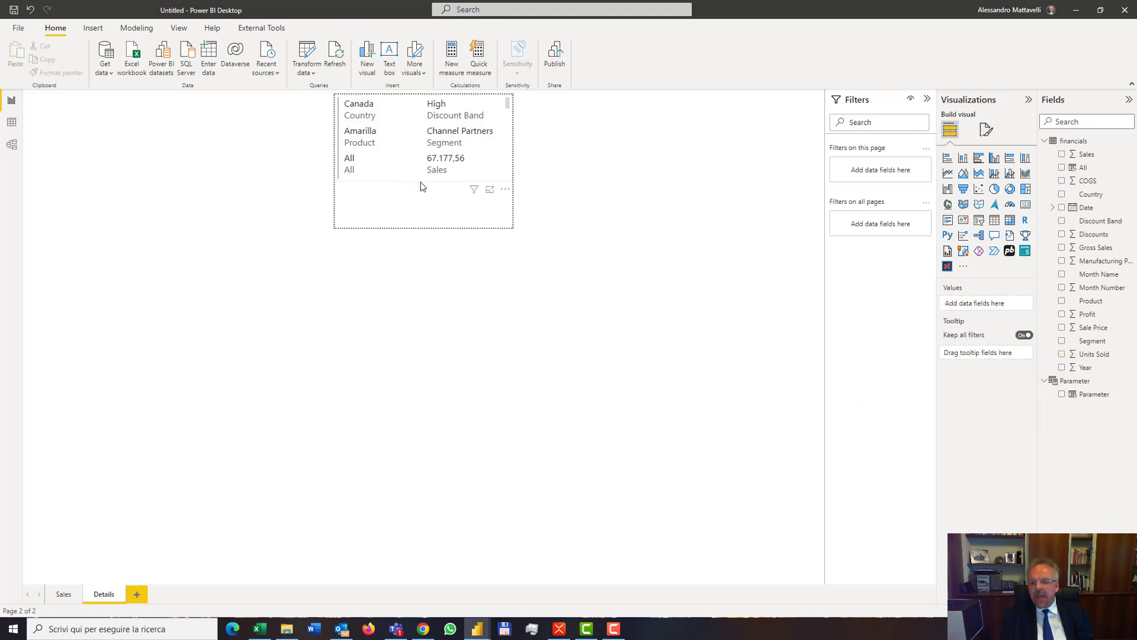
pyautogui.click(947, 173)
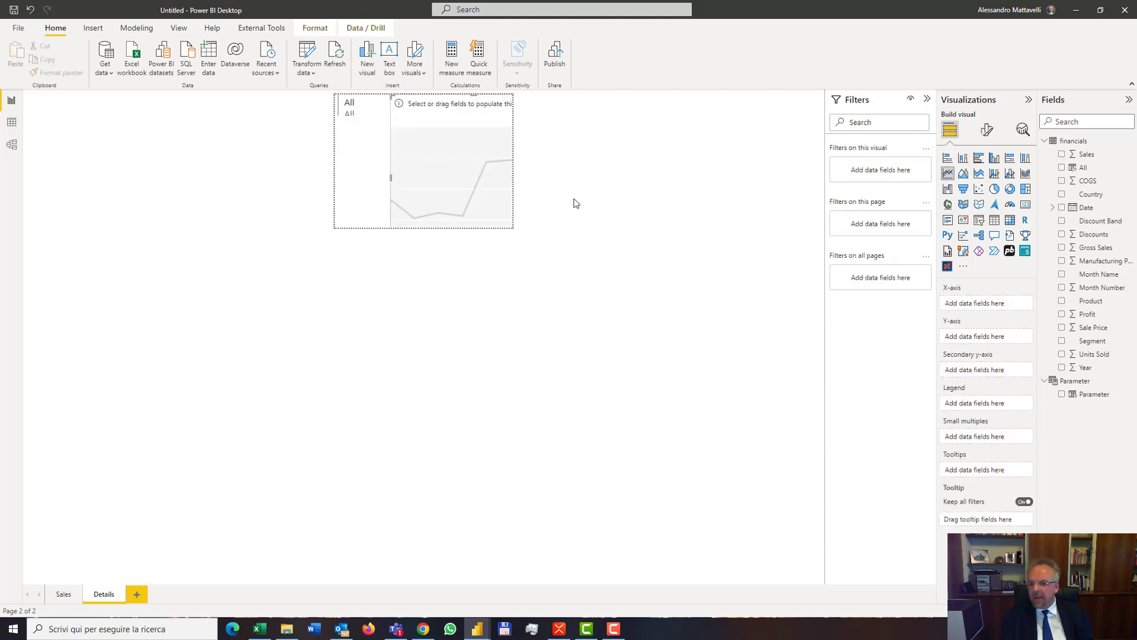
pyautogui.click(510, 101)
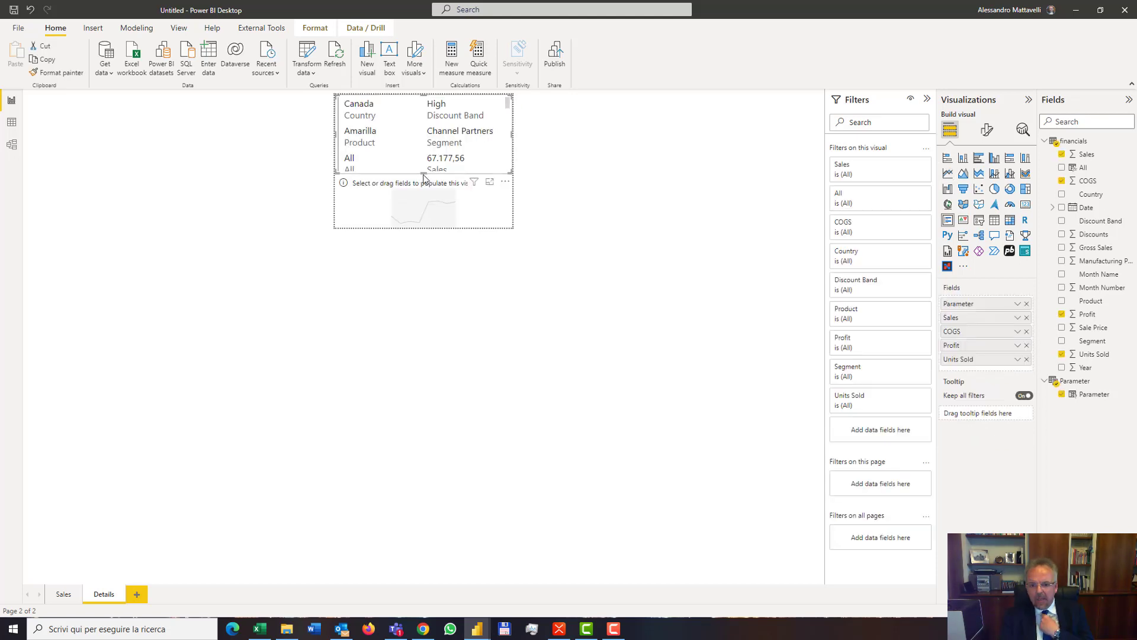
pyautogui.moveTo(422, 172); pyautogui.dragTo(421, 160)
pyautogui.click(419, 179)
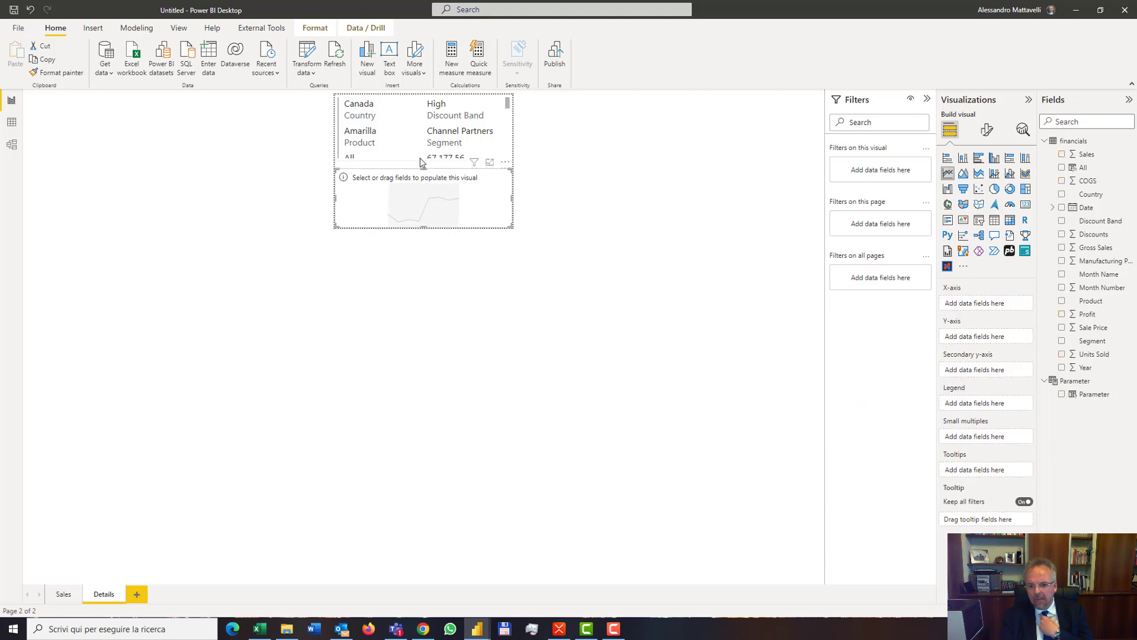
pyautogui.click(424, 164)
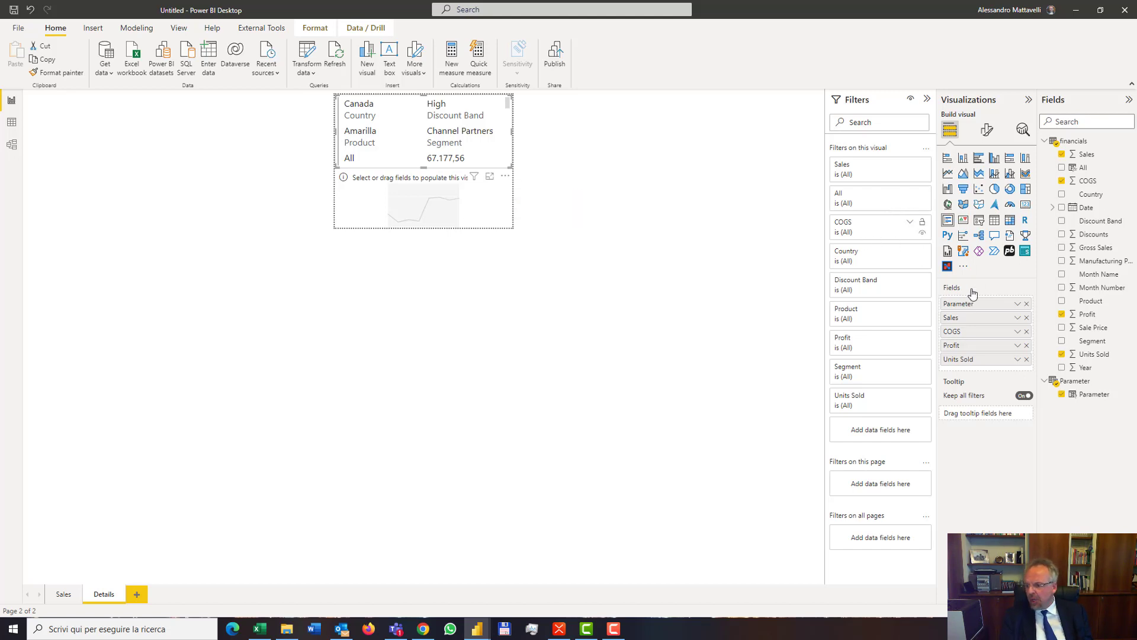
# Step: Plot Sales and Profit over Date in the line chart, expanding the date hierarchy to month level
pyautogui.click(461, 199)
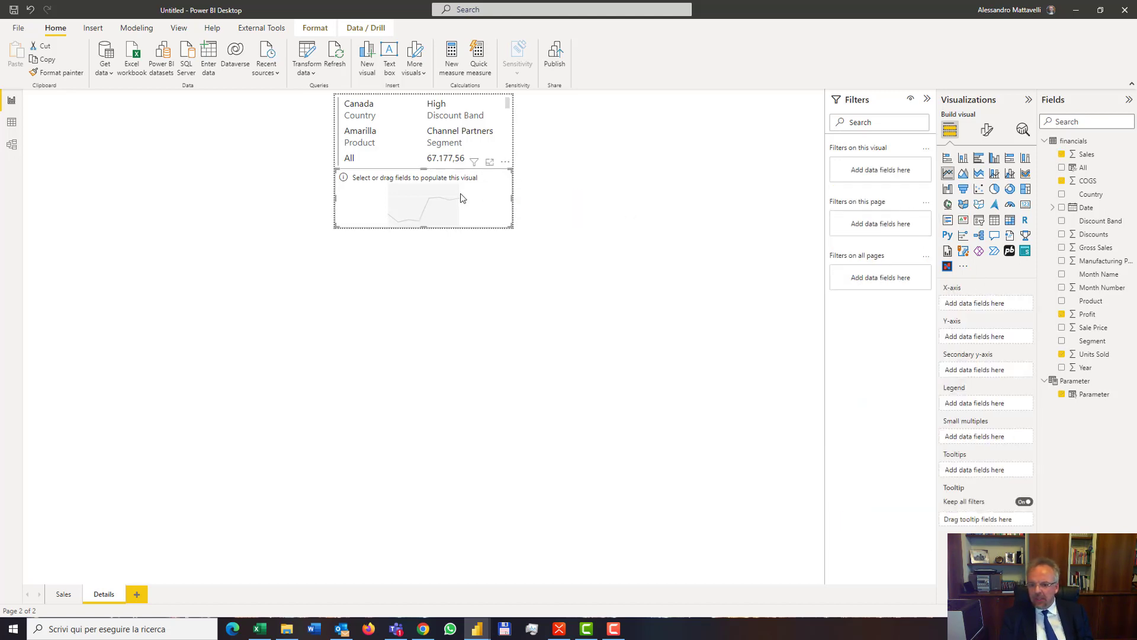
pyautogui.moveTo(1076, 213); pyautogui.dragTo(981, 305)
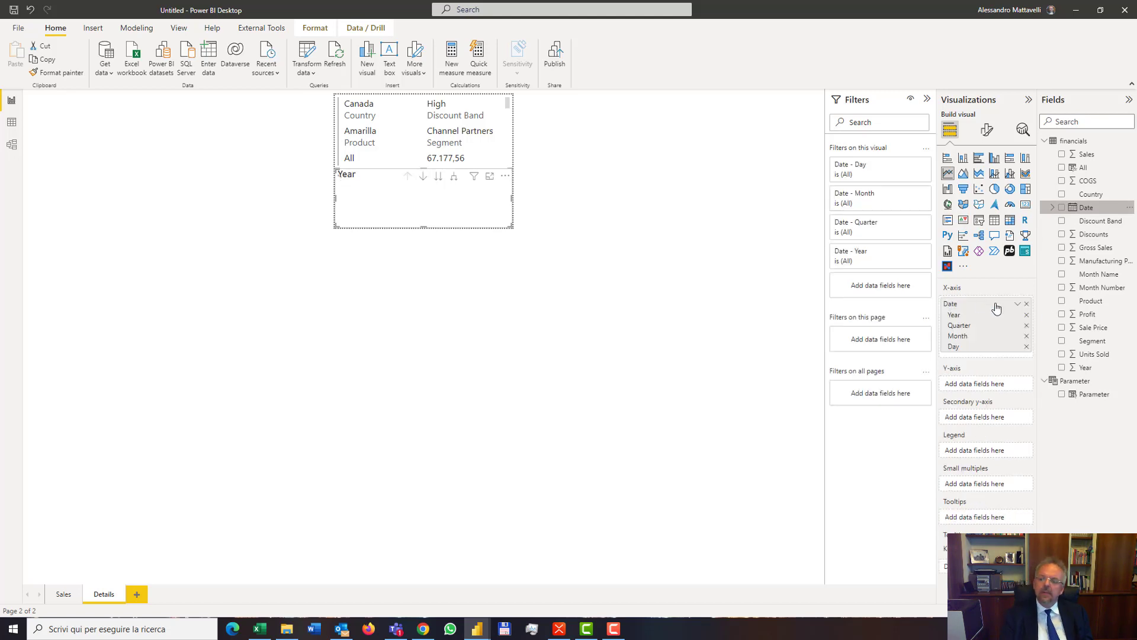
pyautogui.click(454, 179)
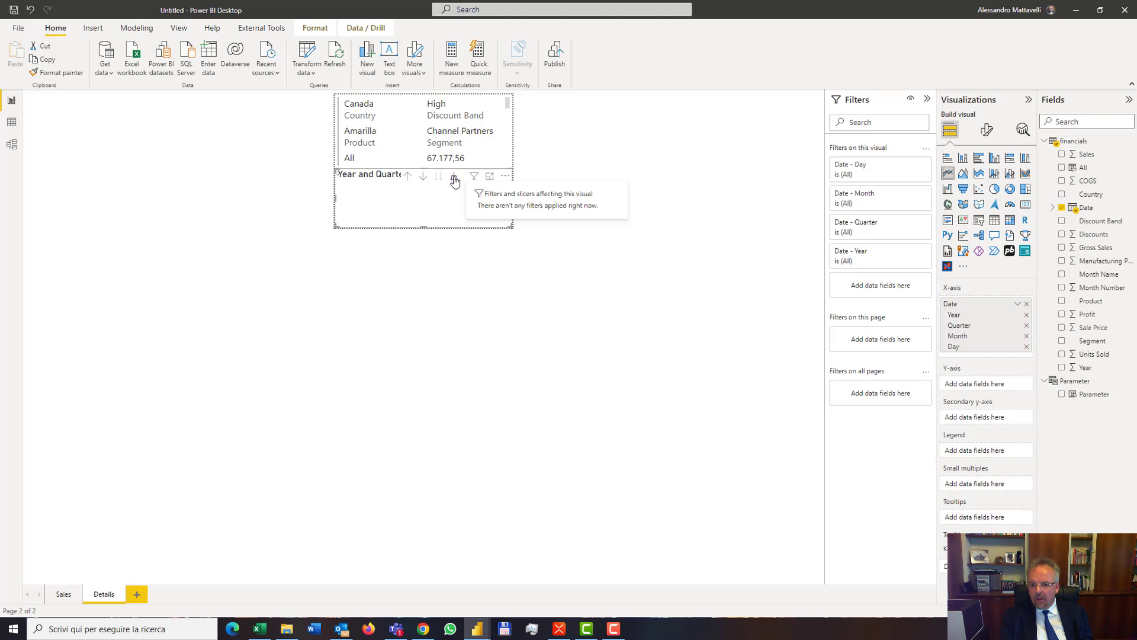
pyautogui.click(454, 179)
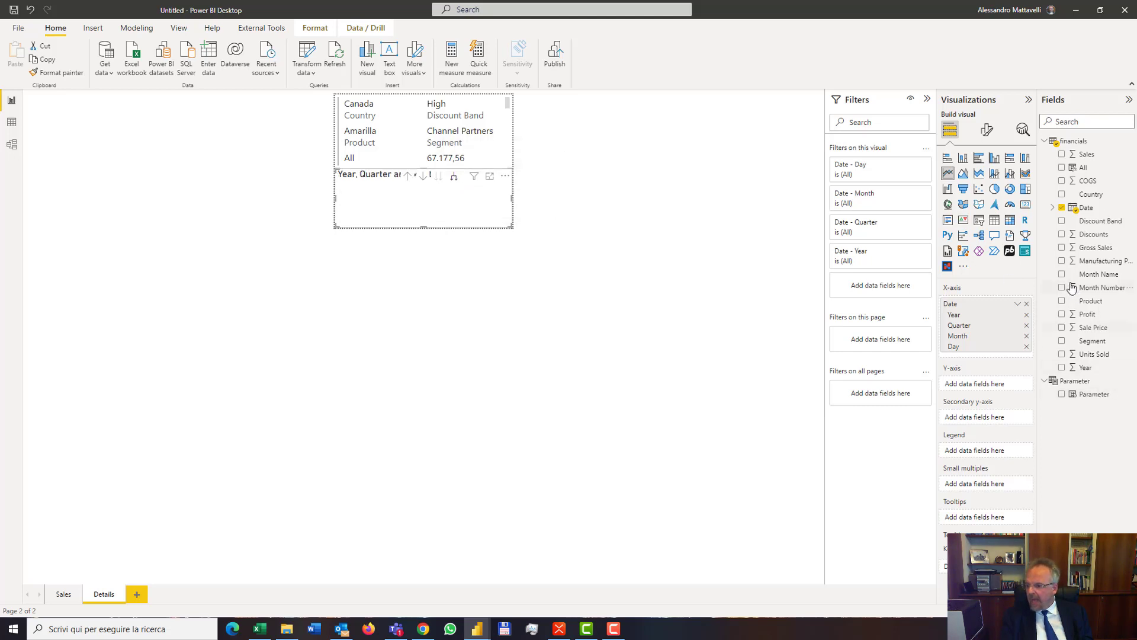
pyautogui.click(1061, 155)
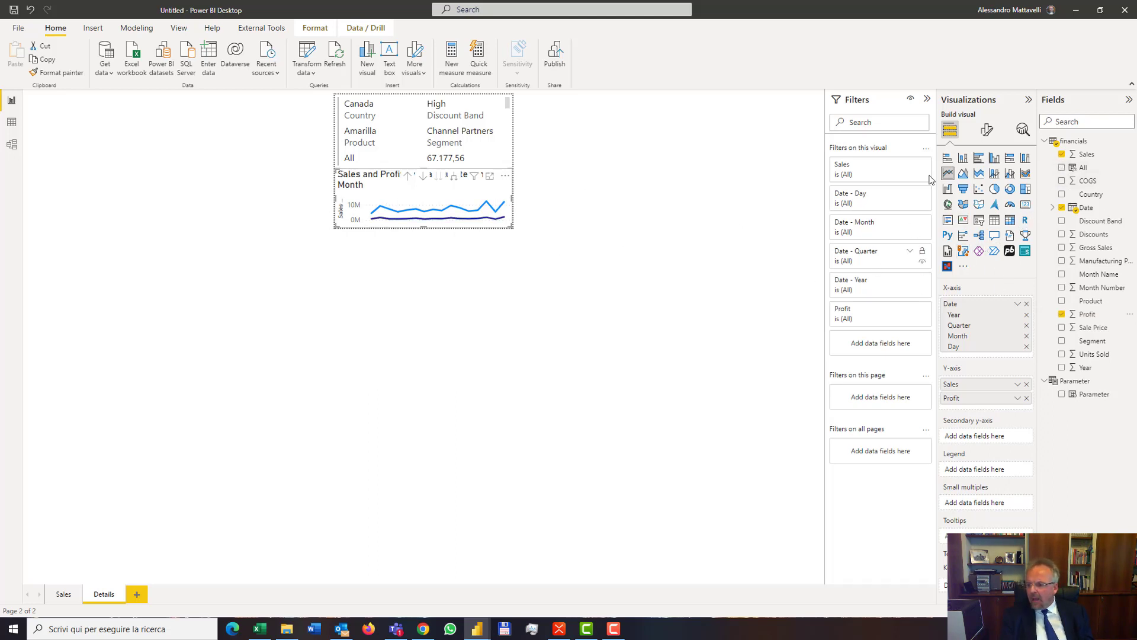
# Step: Turn off the line chart's title
pyautogui.click(987, 133)
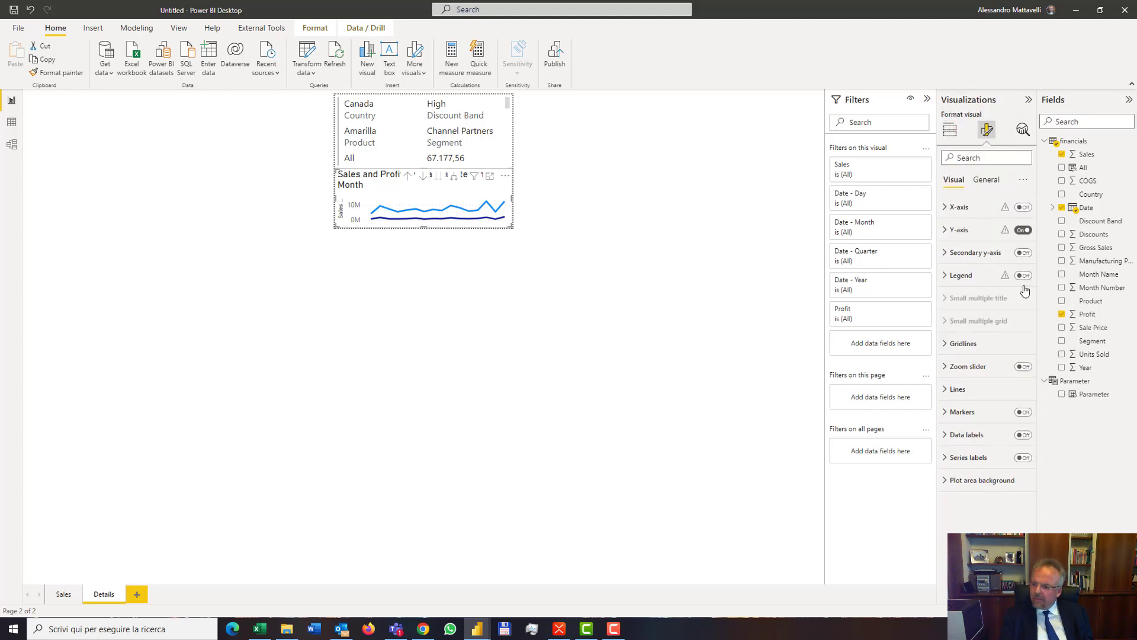
pyautogui.click(986, 179)
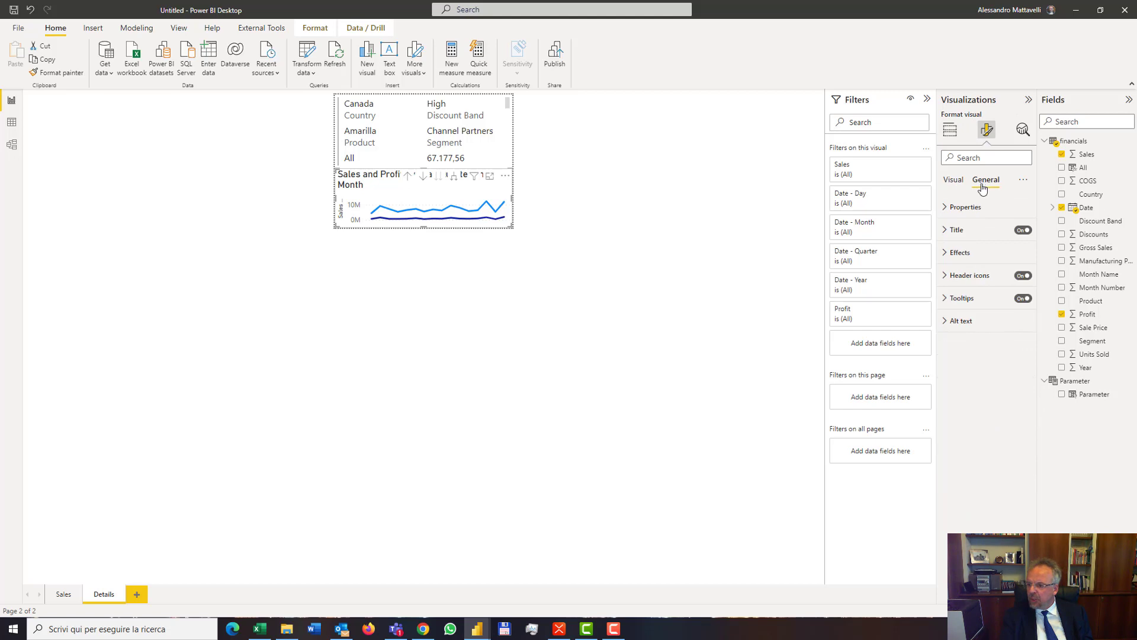
pyautogui.click(1024, 233)
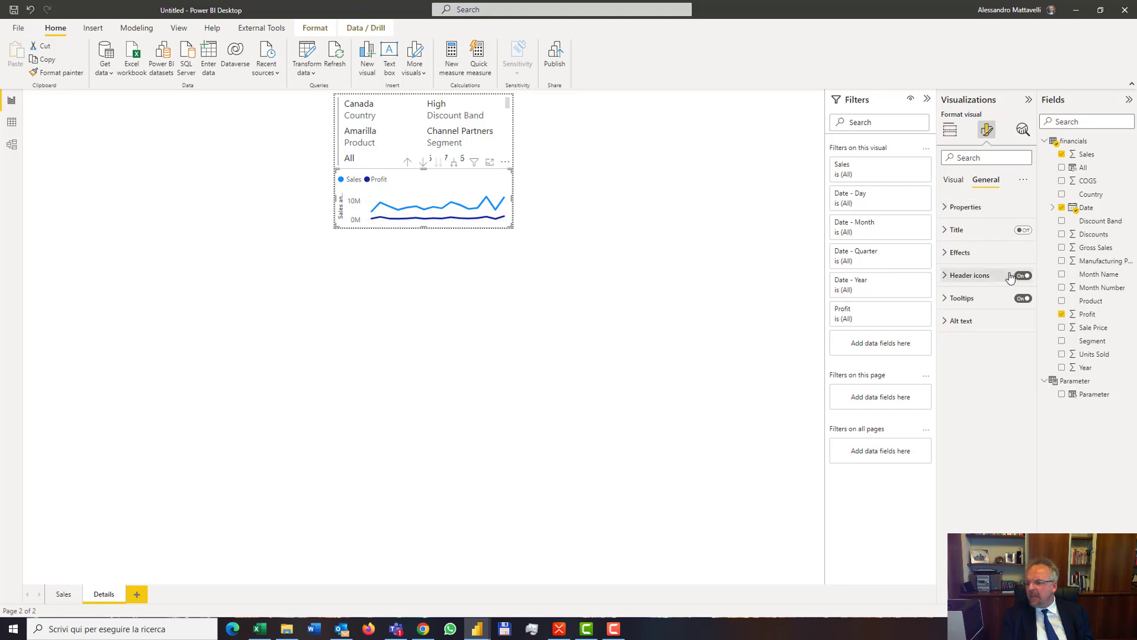
# Step: Turn off the line chart's legend and turn on its series labels
pyautogui.click(953, 183)
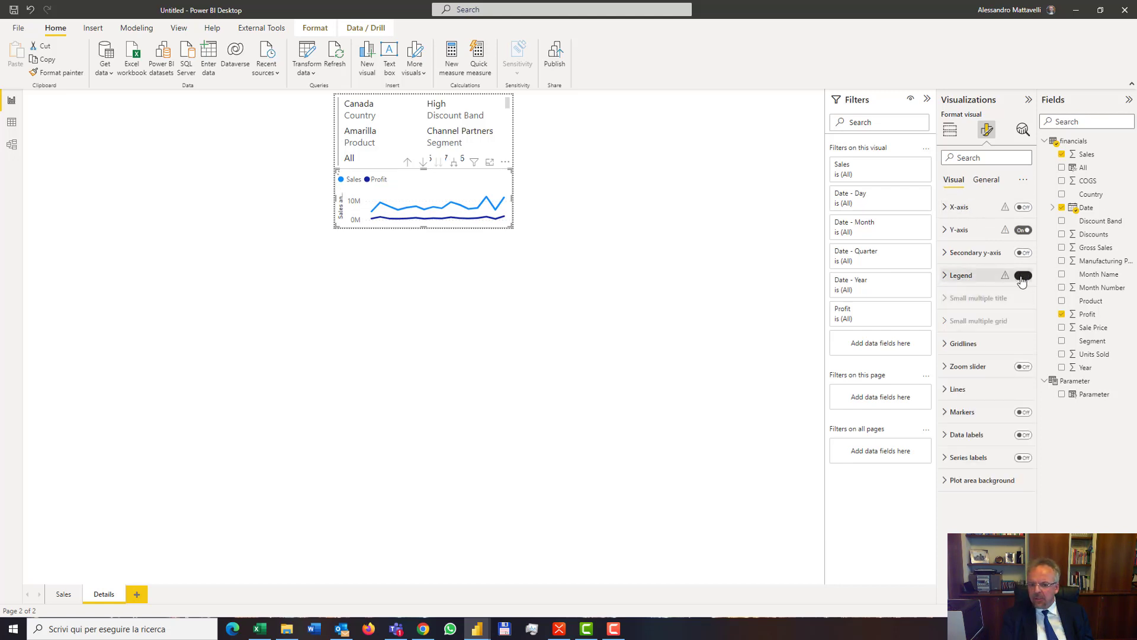
pyautogui.click(1022, 276)
pyautogui.click(1024, 459)
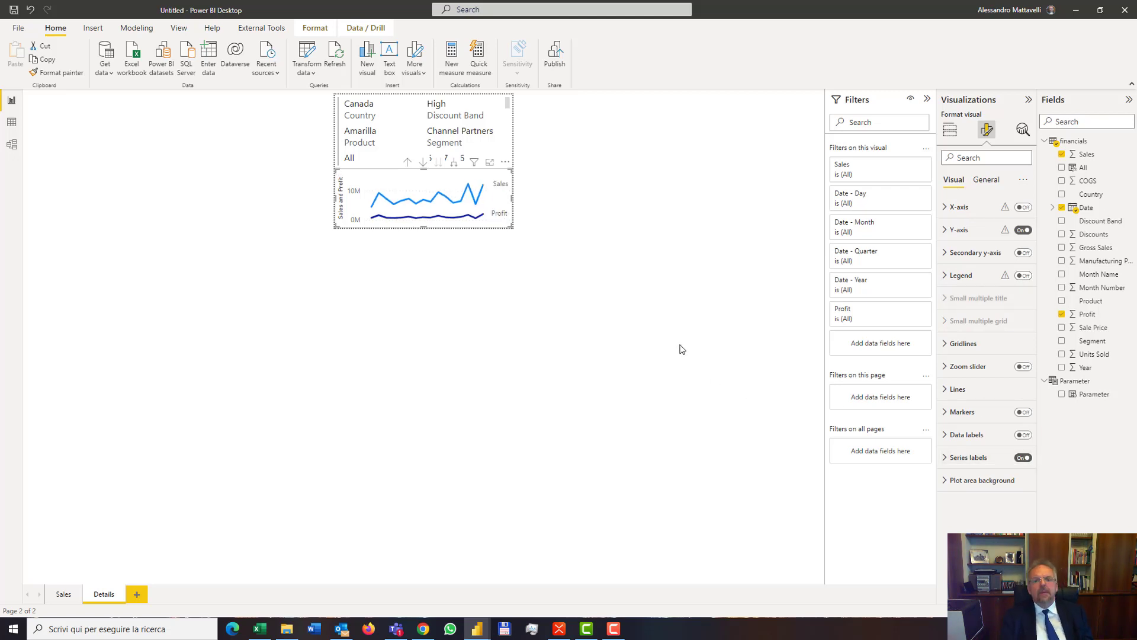
# Step: Assign the Details page as the report page tooltip of the ribbon chart on the Sales page
pyautogui.click(62, 595)
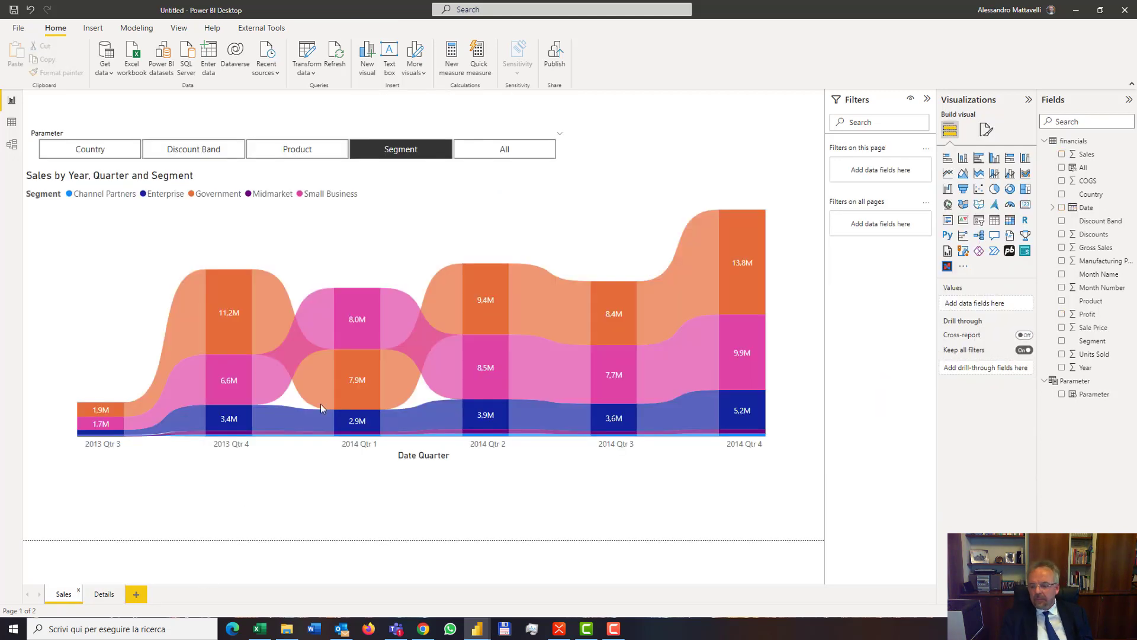
pyautogui.click(602, 179)
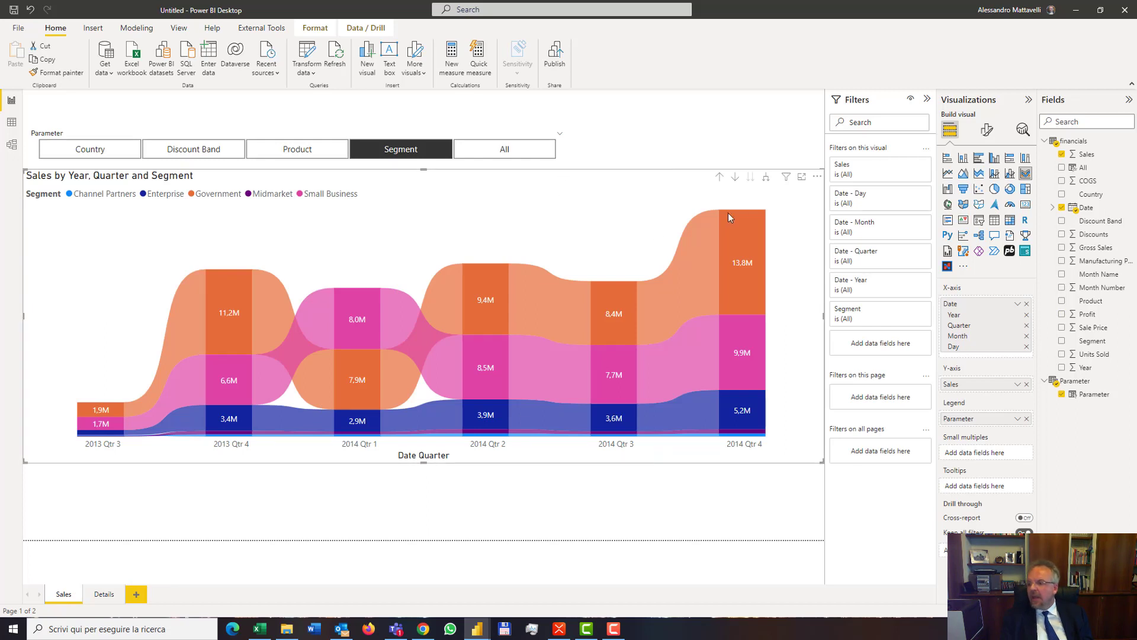
pyautogui.click(986, 129)
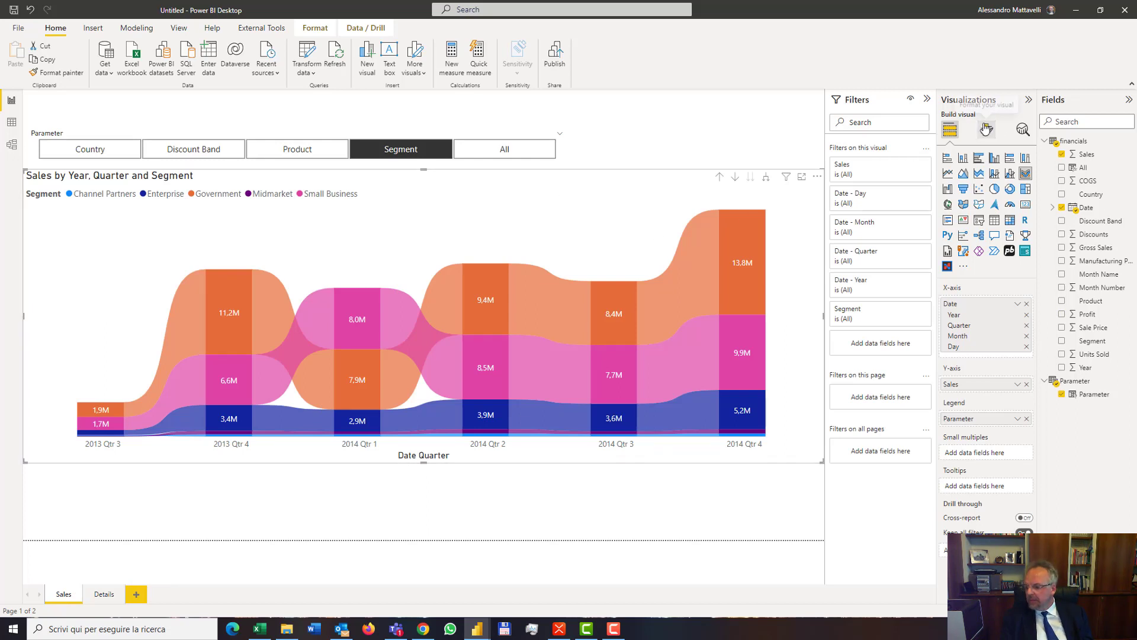
pyautogui.click(986, 179)
pyautogui.click(962, 298)
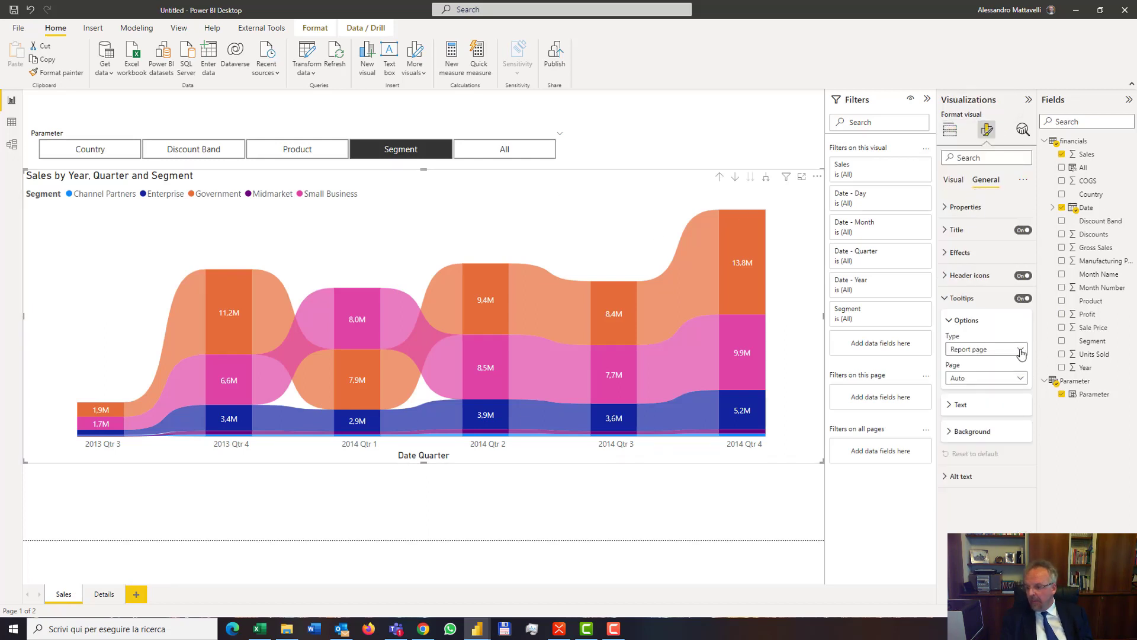
pyautogui.click(1019, 383)
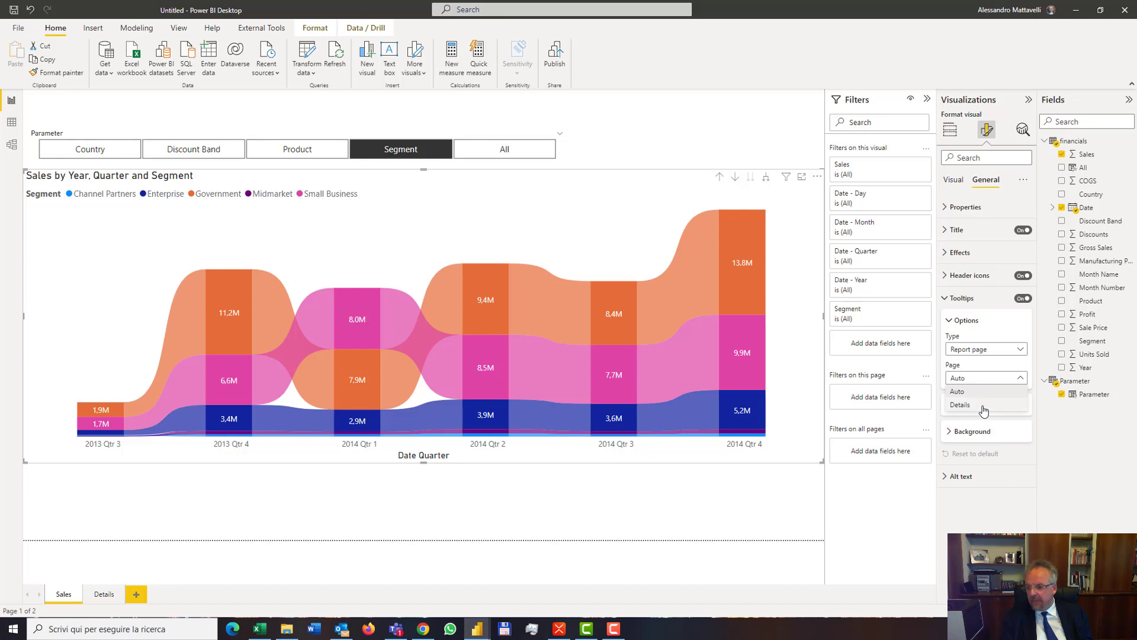
pyautogui.click(983, 407)
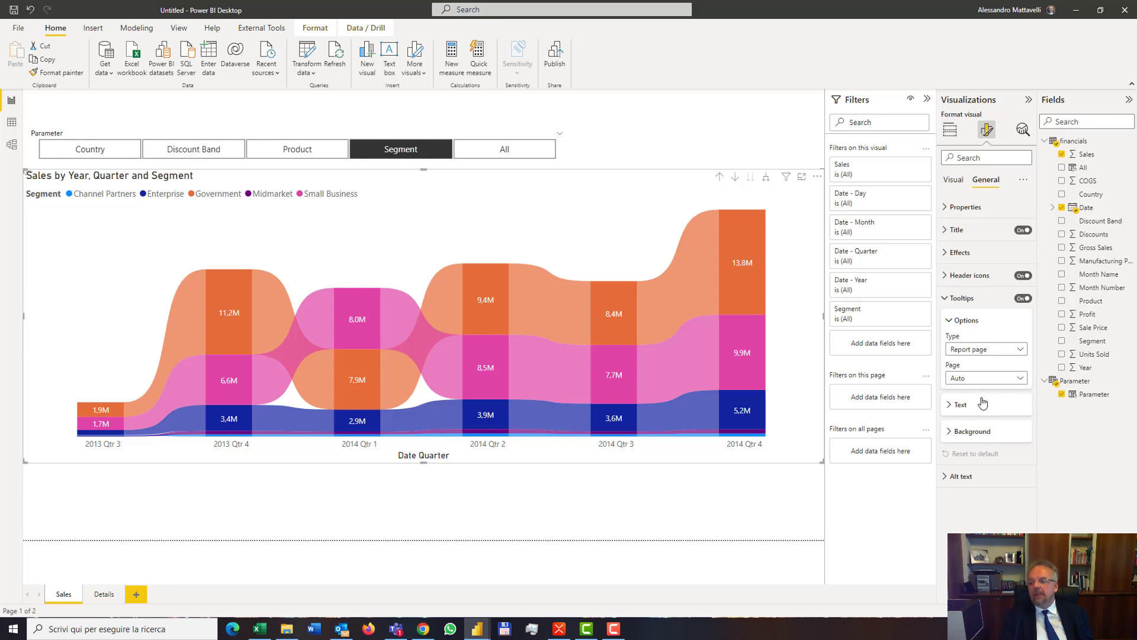
pyautogui.click(673, 130)
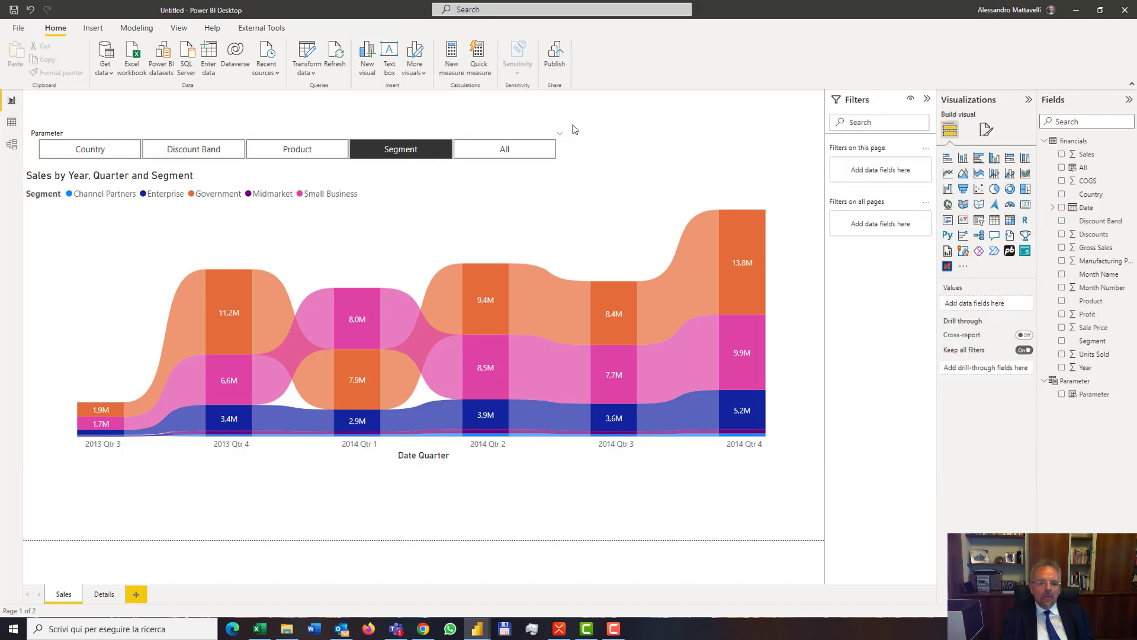
# Step: Preview the Details tooltip on the ribbon chart's segment bars and switch the slicer's breakdown to Product
pyautogui.click(438, 136)
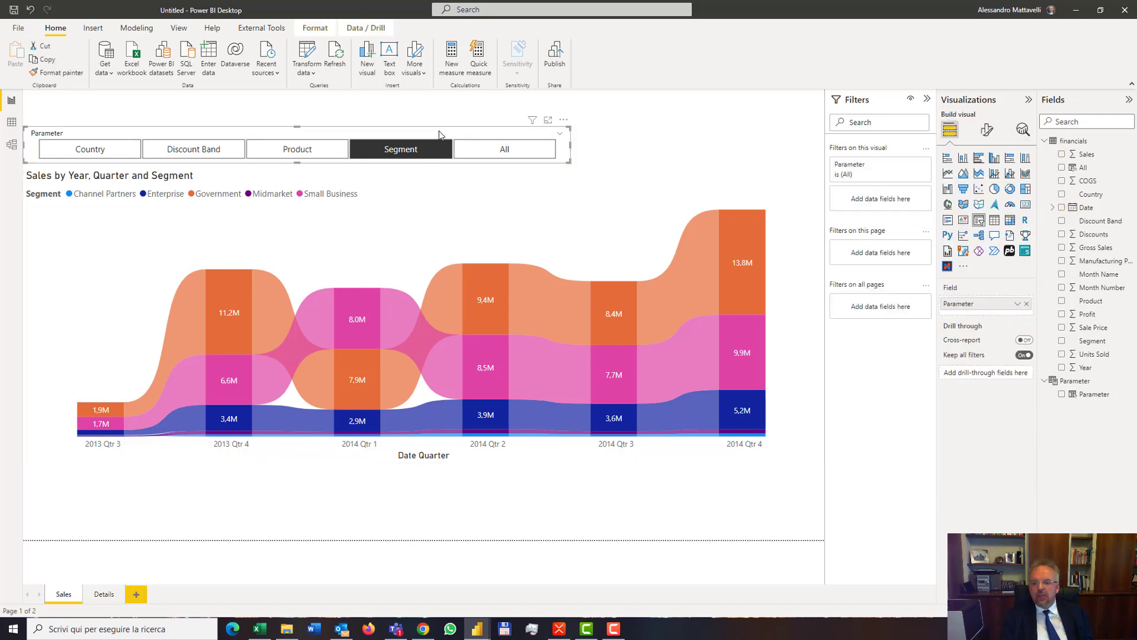
pyautogui.click(727, 159)
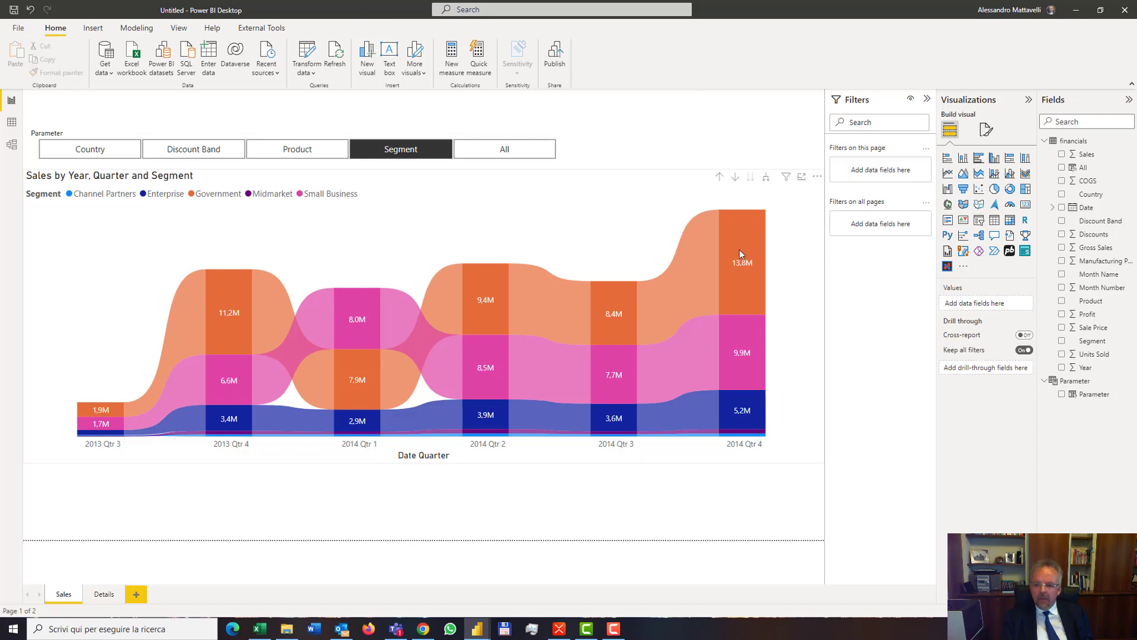
pyautogui.moveTo(741, 253)
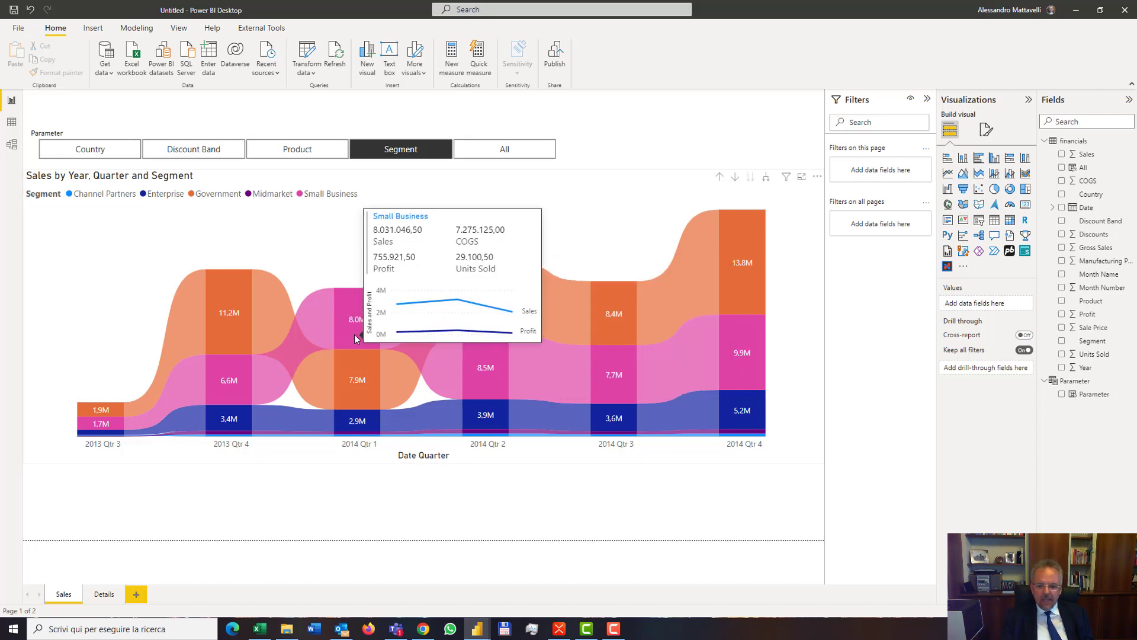
pyautogui.click(311, 151)
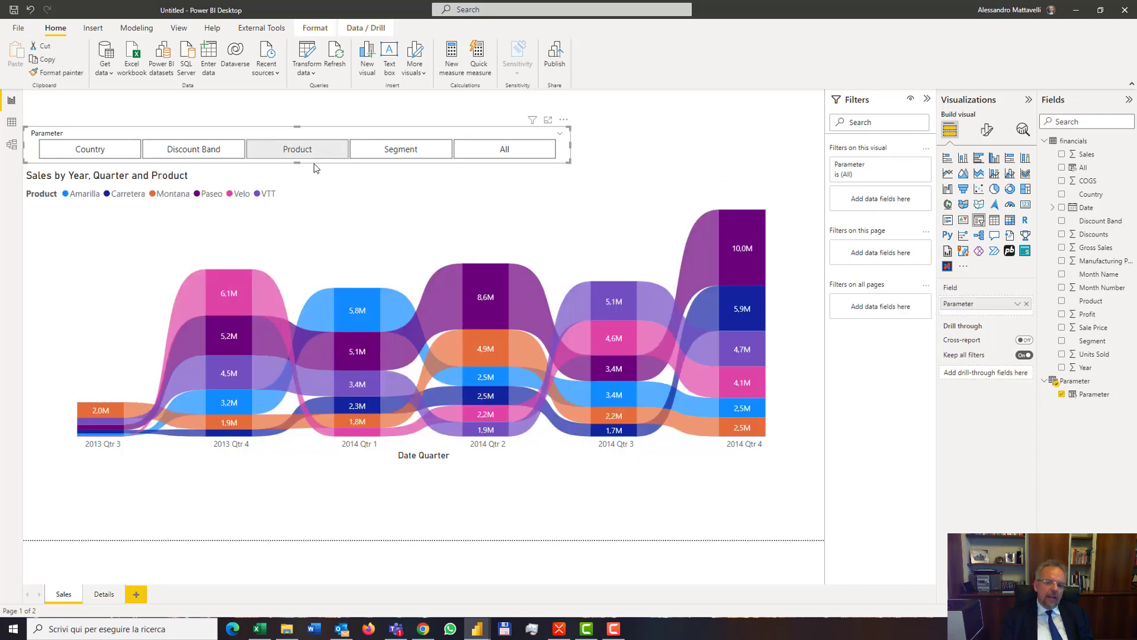